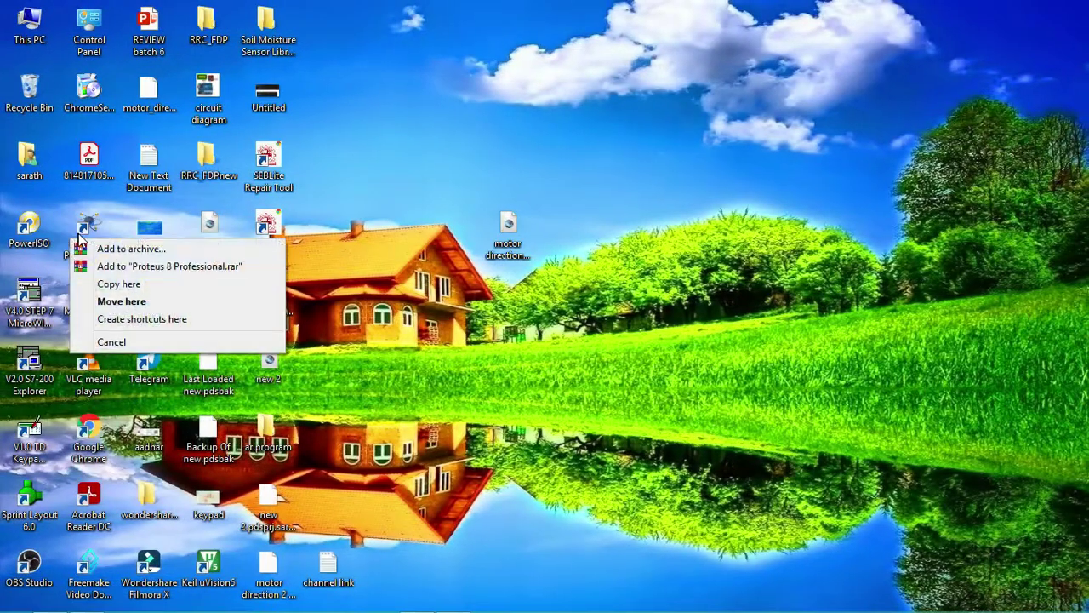
# - Launch Proteus 8 Professional from the desktop
pyautogui.click(92, 225)
pyautogui.rightClick(92, 226)
pyautogui.click(91, 228)
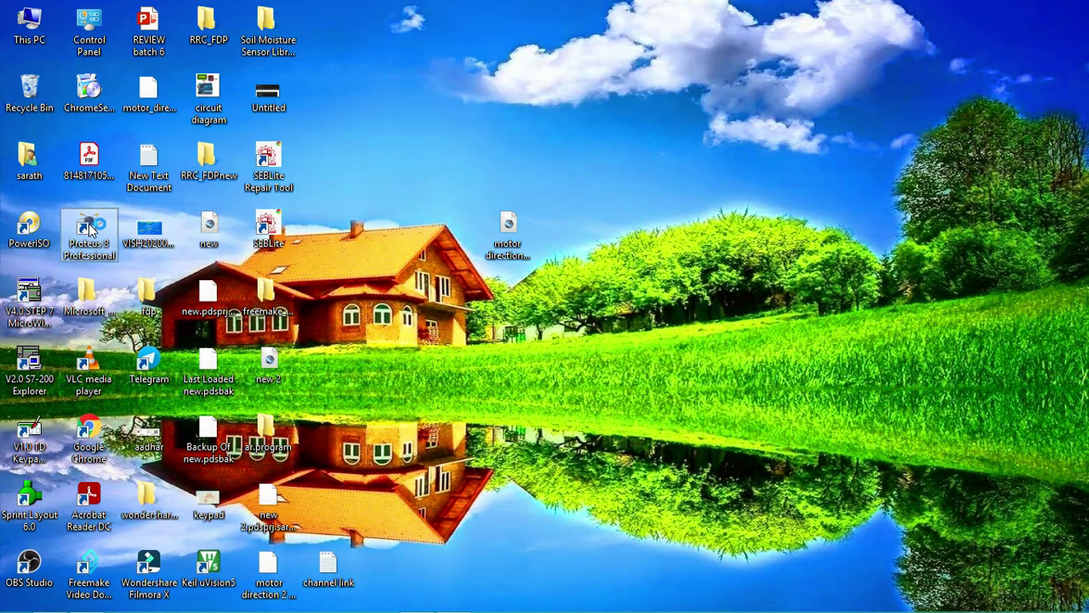
pyautogui.doubleClick(92, 228)
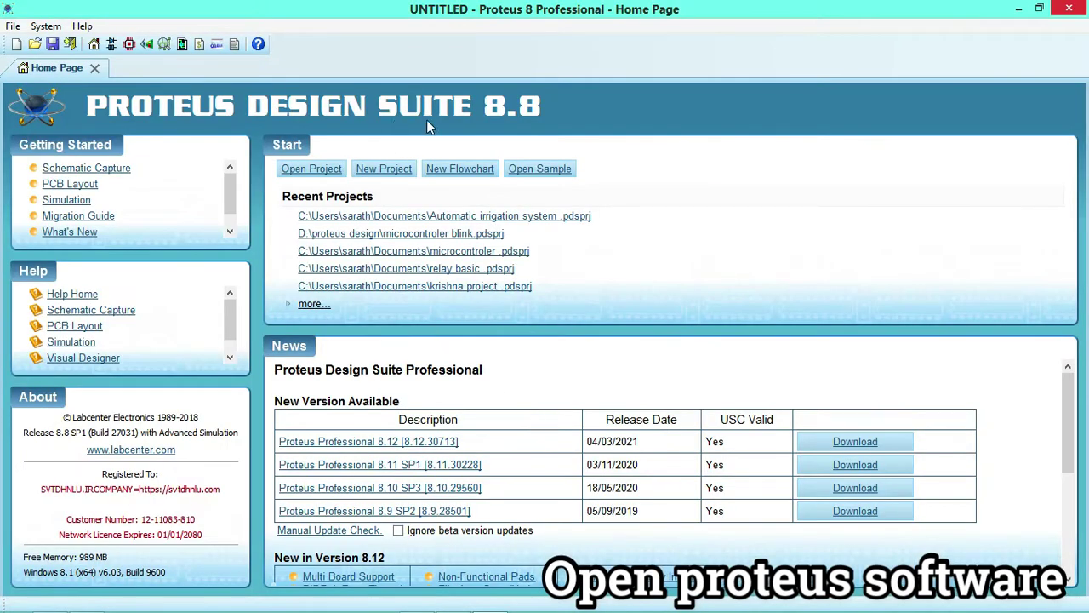
# - Start a new project and name it "water level indicater and water pump controller"
pyautogui.click(383, 169)
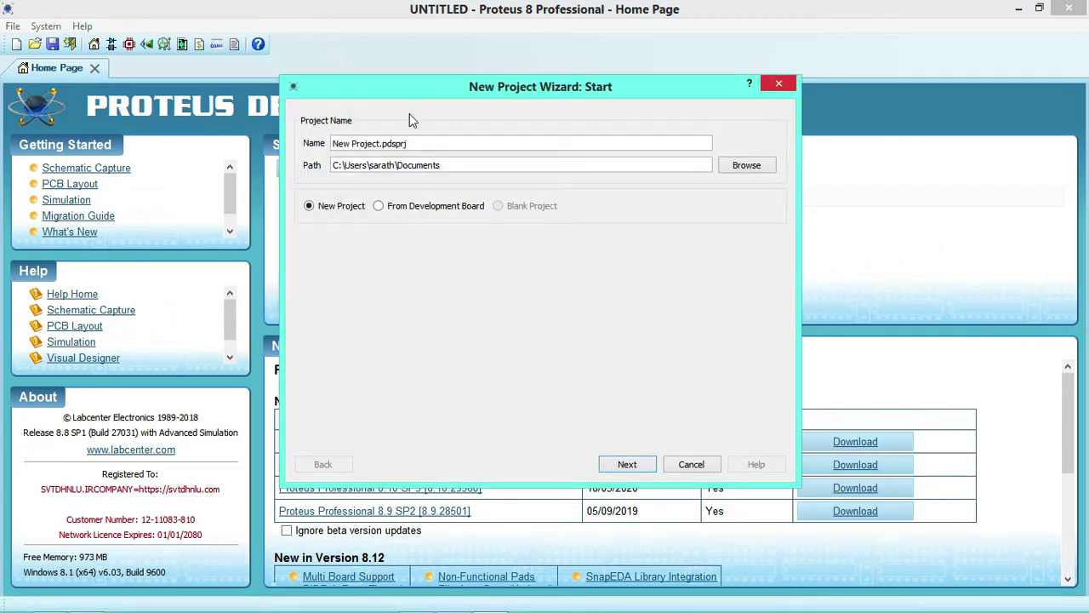
pyautogui.moveTo(462, 146); pyautogui.dragTo(326, 144)
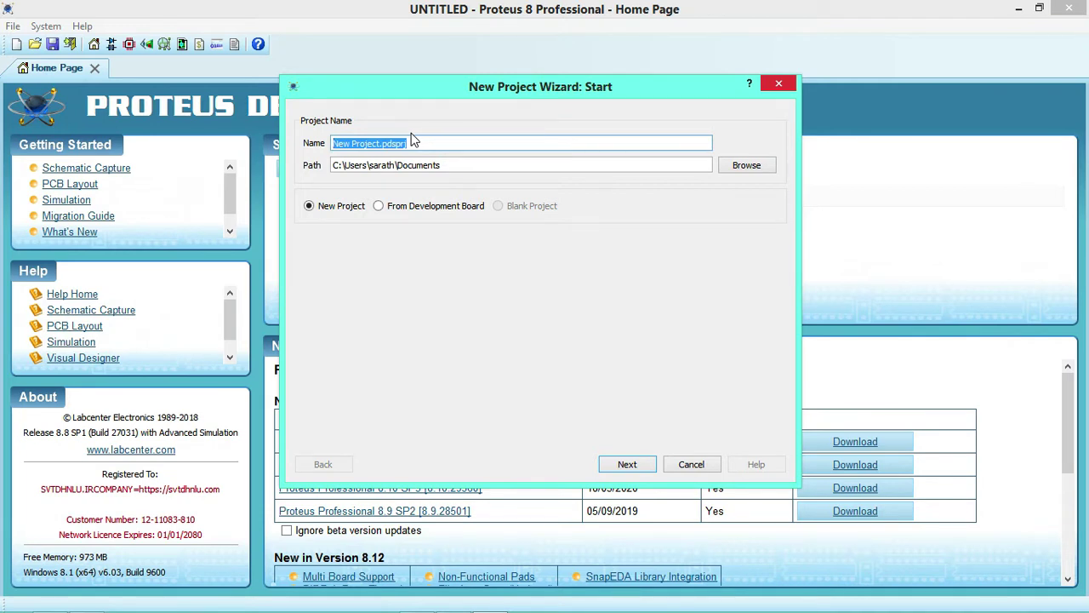
pyautogui.write('water')
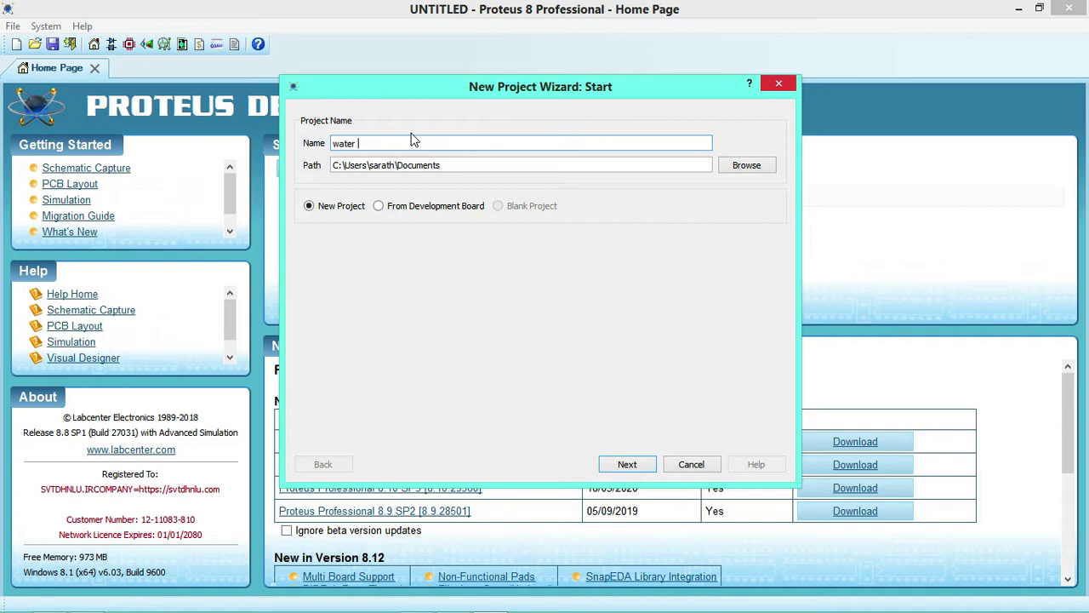
pyautogui.write(' level indicater')
pyautogui.write('water pump controller')
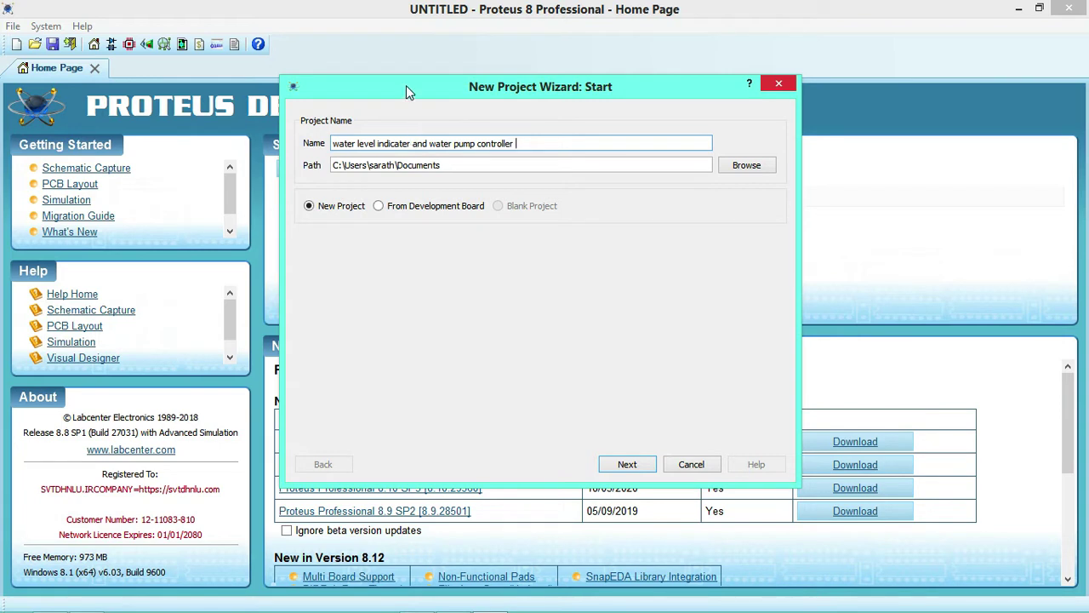
# - Finish creating the project with the DEFAULT schematic template and no PCB layout
pyautogui.click(638, 470)
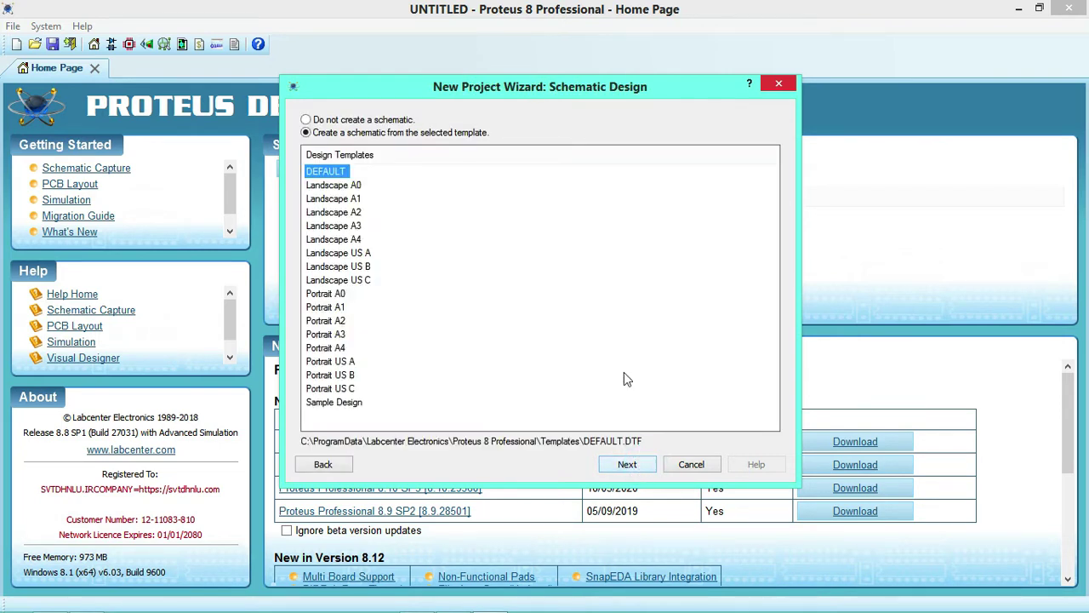
pyautogui.click(626, 463)
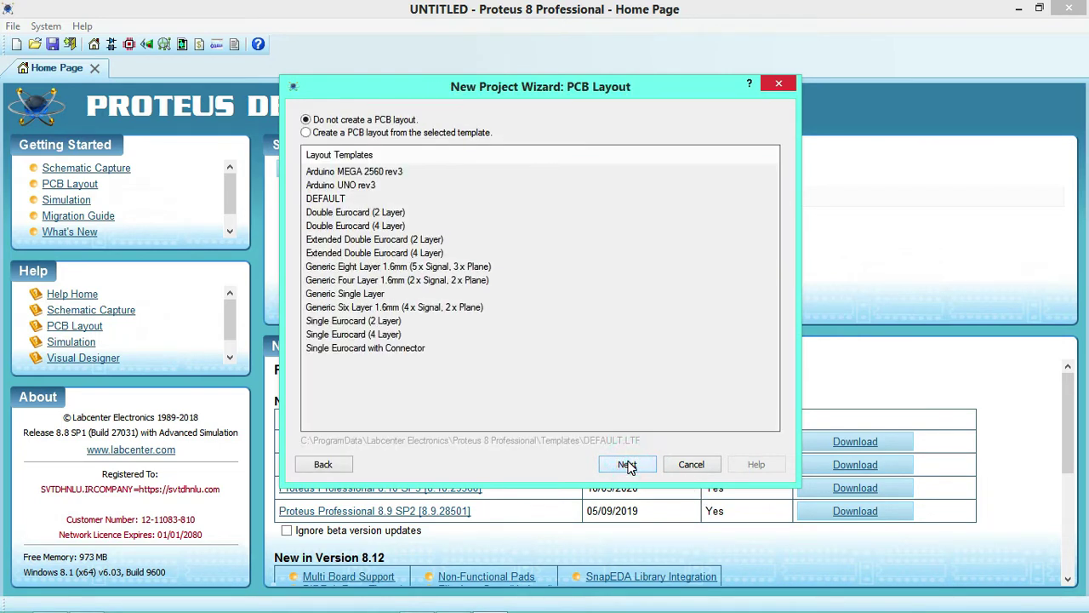
pyautogui.click(627, 464)
pyautogui.click(627, 464)
pyautogui.click(627, 464)
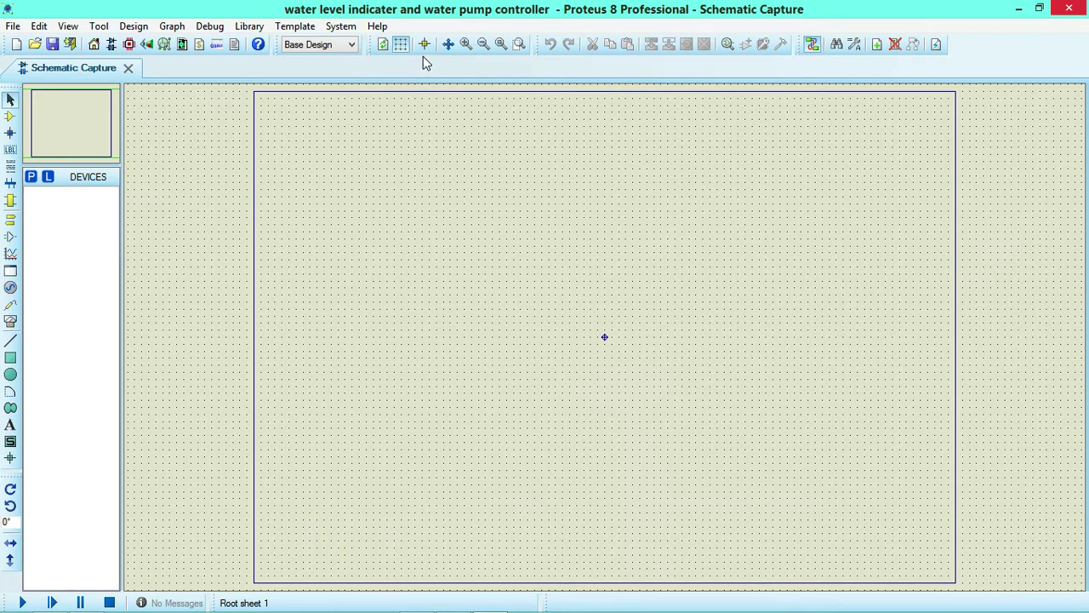
# - Search the device library for "uno" and add the ARDUINO UNO R3 to the project's device list
pyautogui.press('F6')
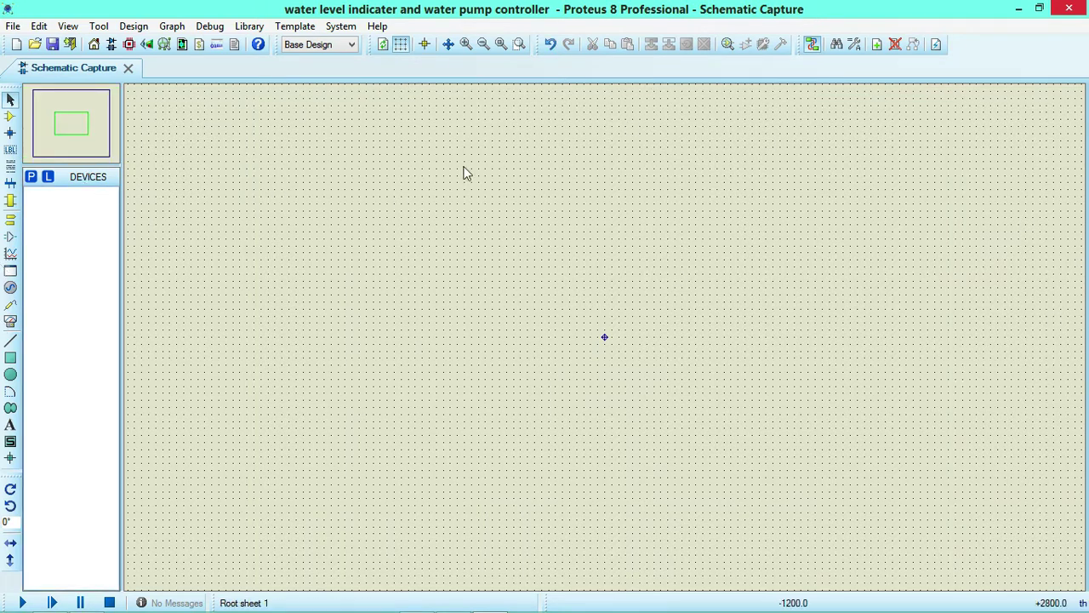
pyautogui.click(34, 178)
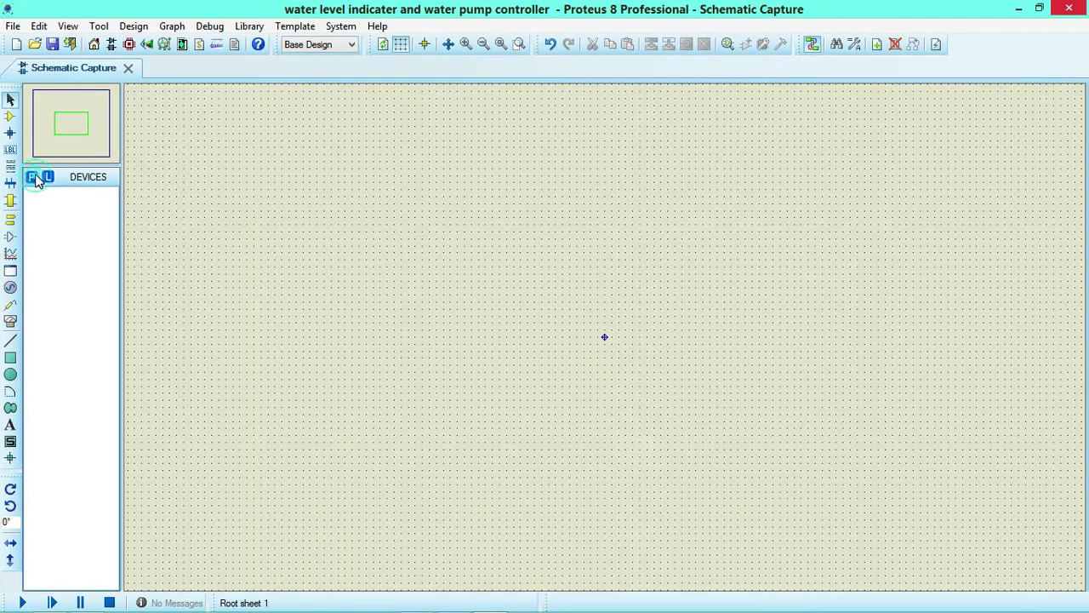
pyautogui.click(179, 130)
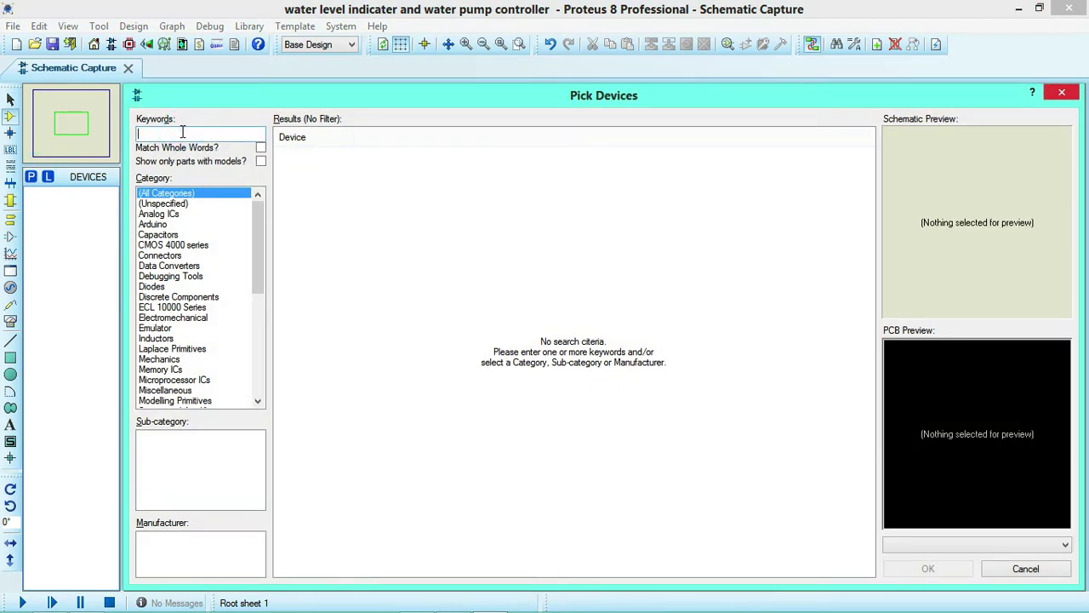
pyautogui.write('uno')
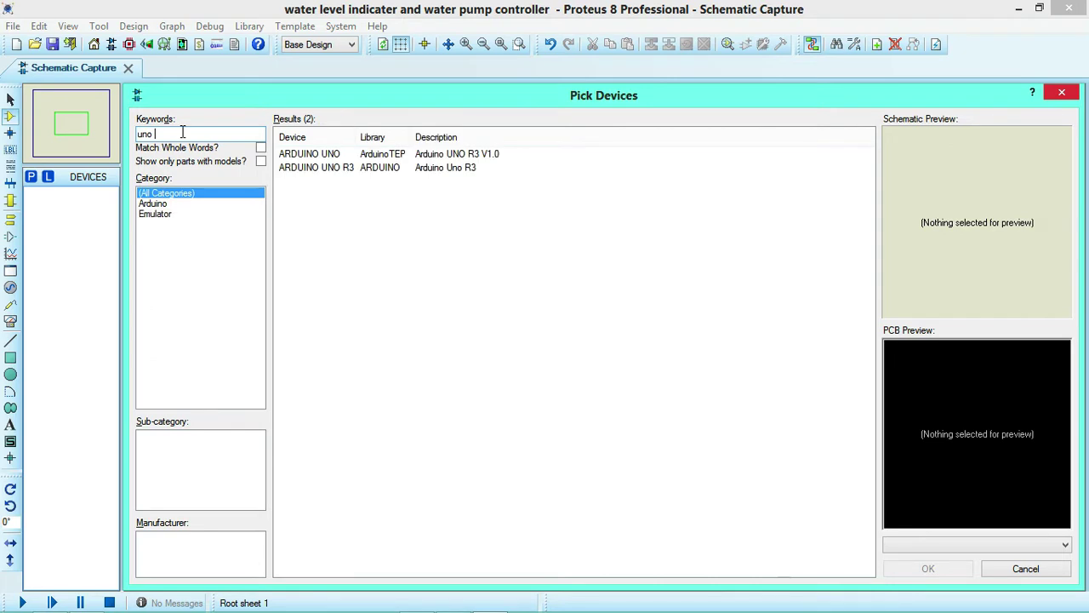
pyautogui.click(318, 168)
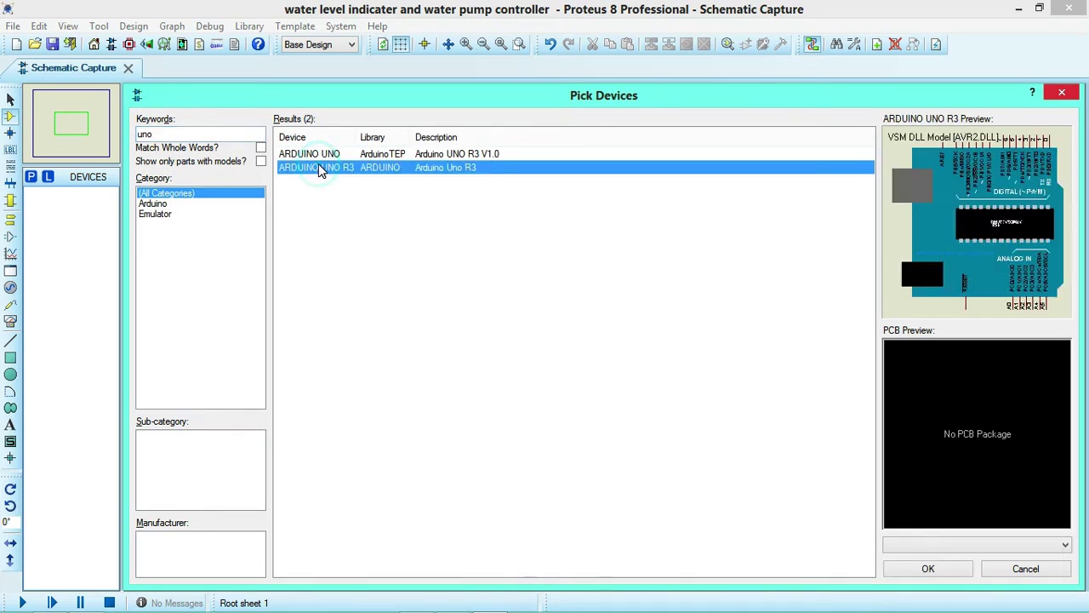
pyautogui.doubleClick(318, 169)
# - Search the device library for "ultrasonic" and add the ULTRASONIC SENSOR (HC SR-04) to the device list
pyautogui.click(205, 136)
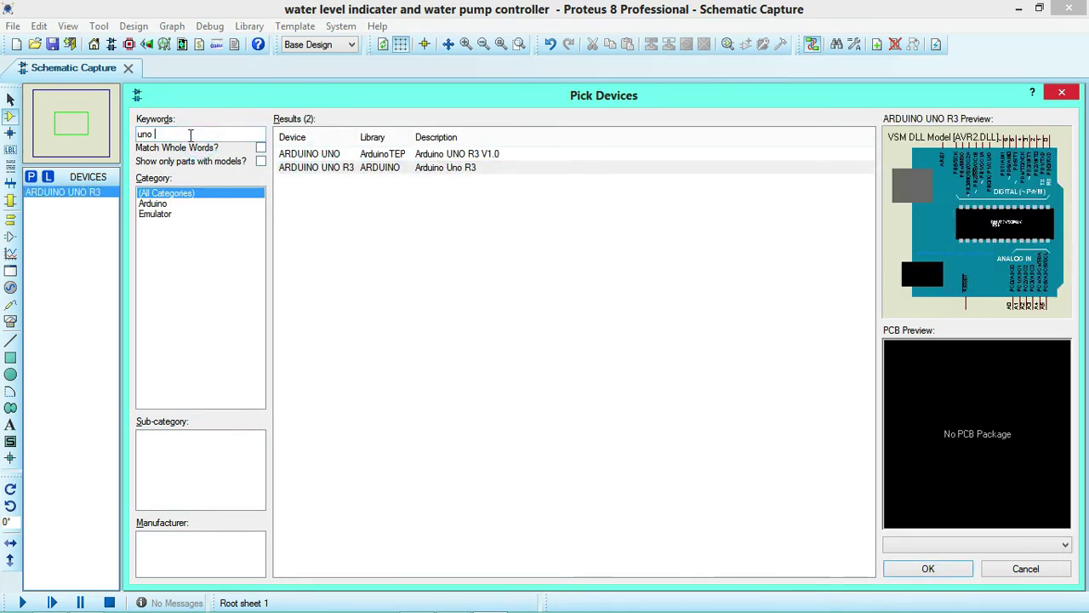
pyautogui.moveTo(182, 136); pyautogui.dragTo(137, 142)
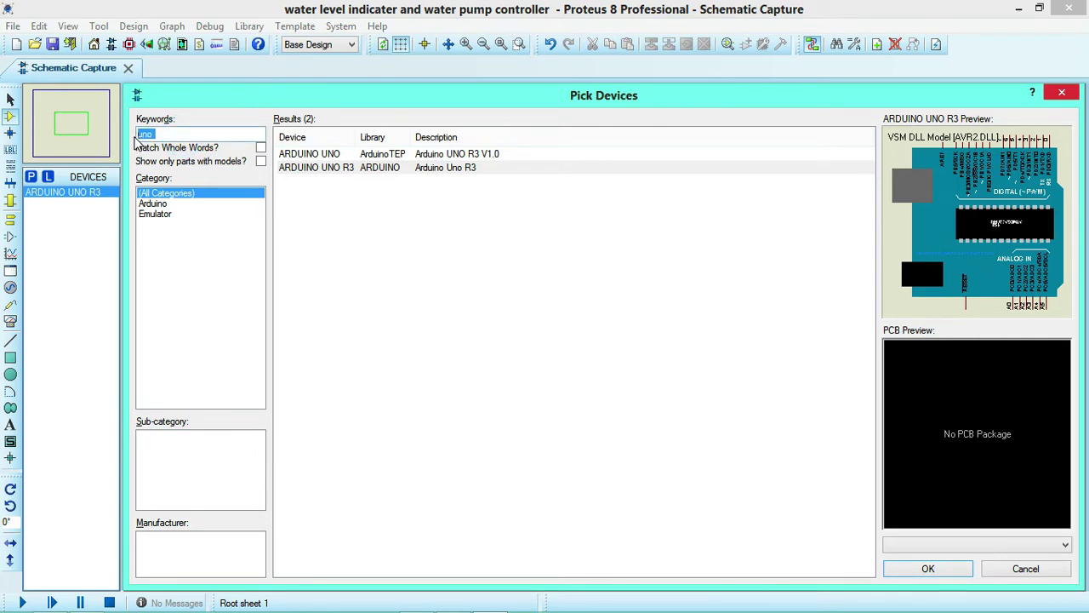
pyautogui.write('ul')
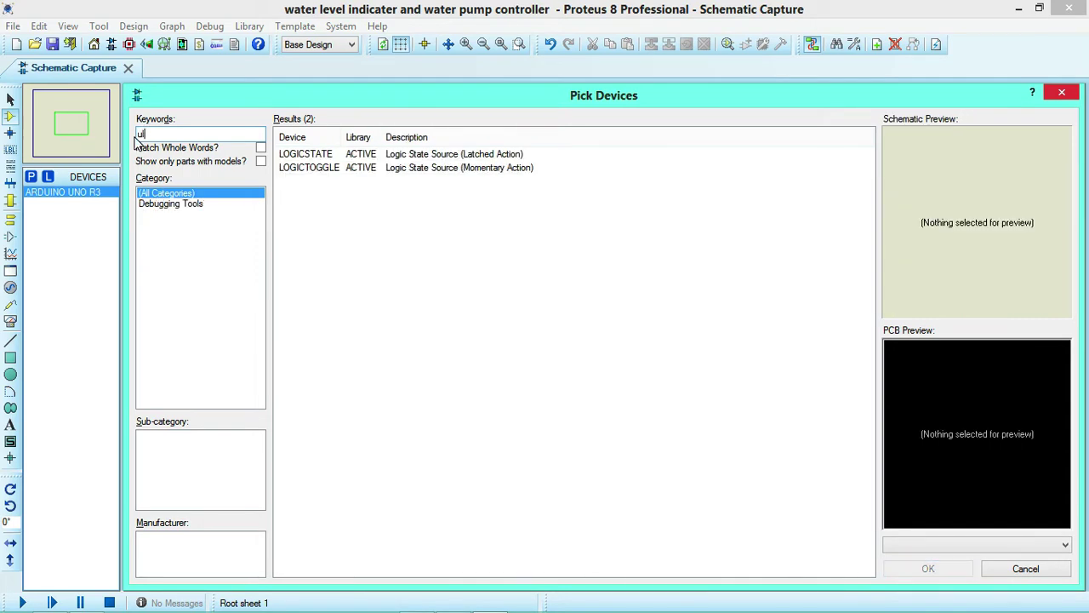
pyautogui.write('tra')
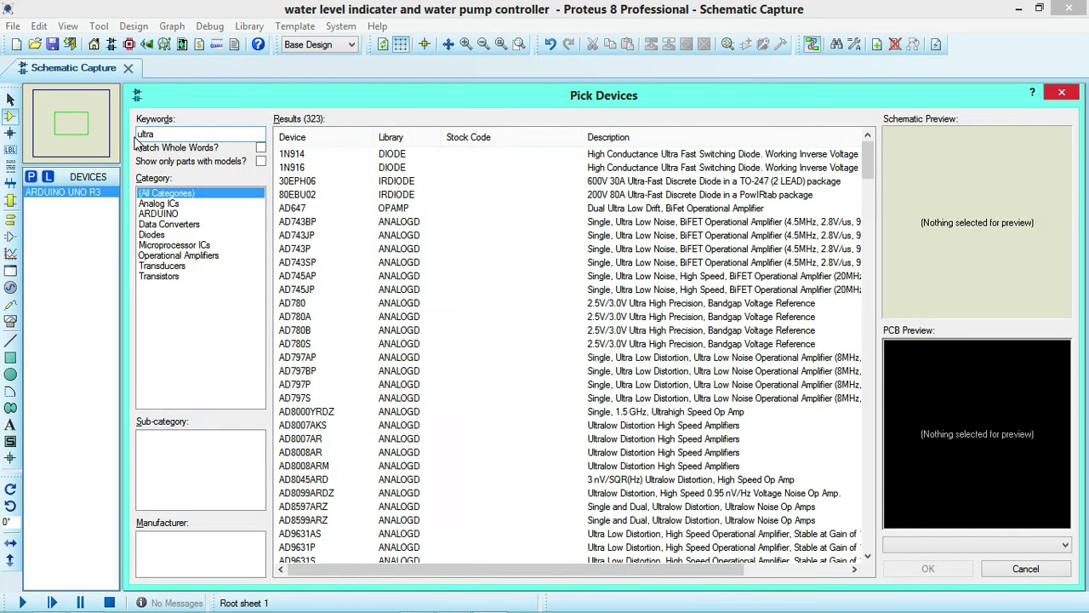
pyautogui.write('sonic')
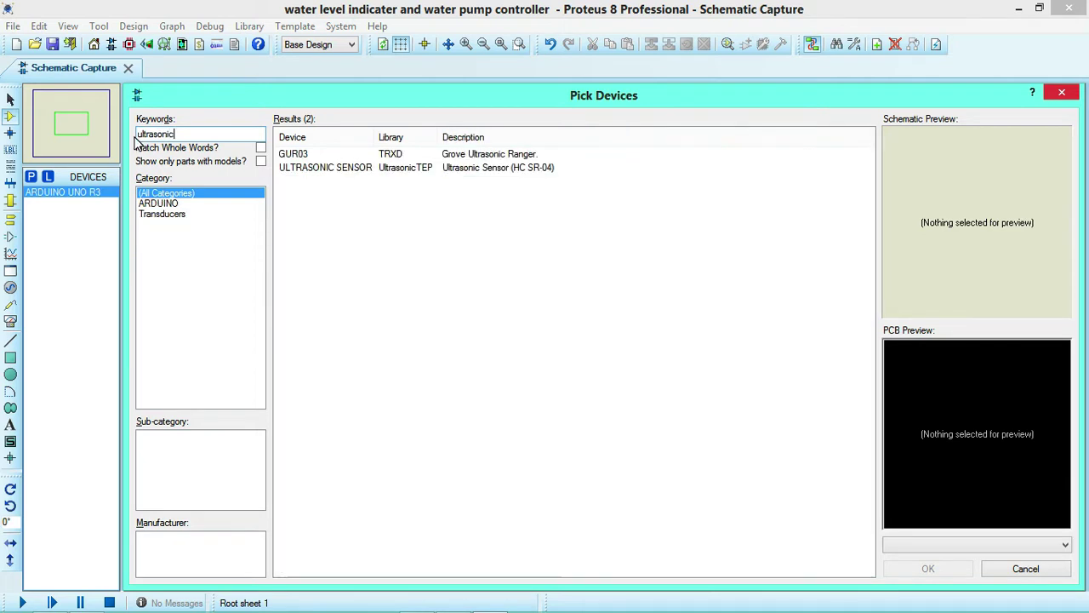
pyautogui.click(291, 170)
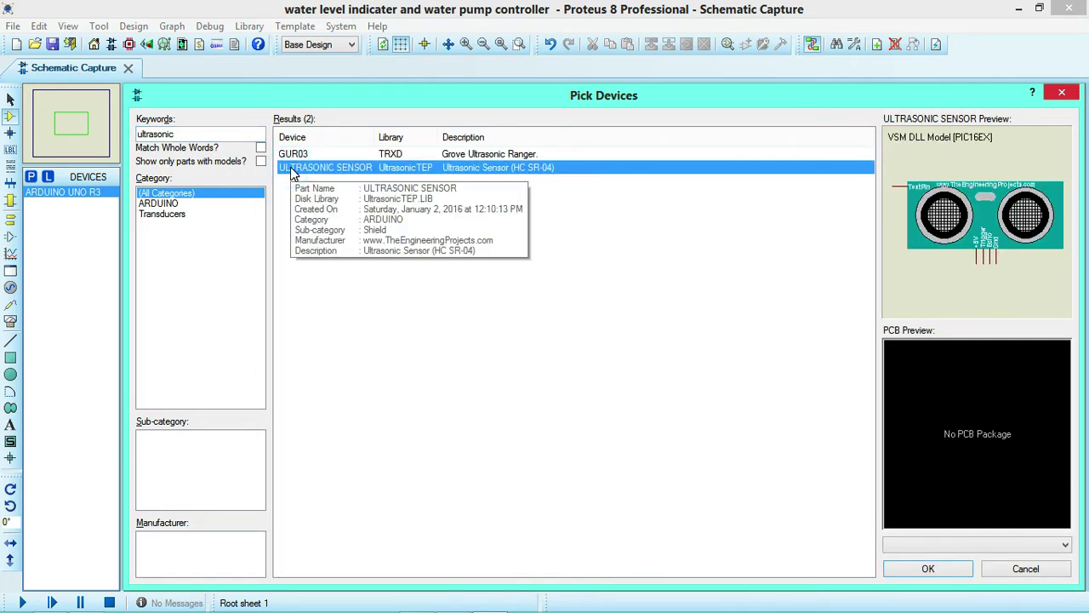
pyautogui.doubleClick(291, 170)
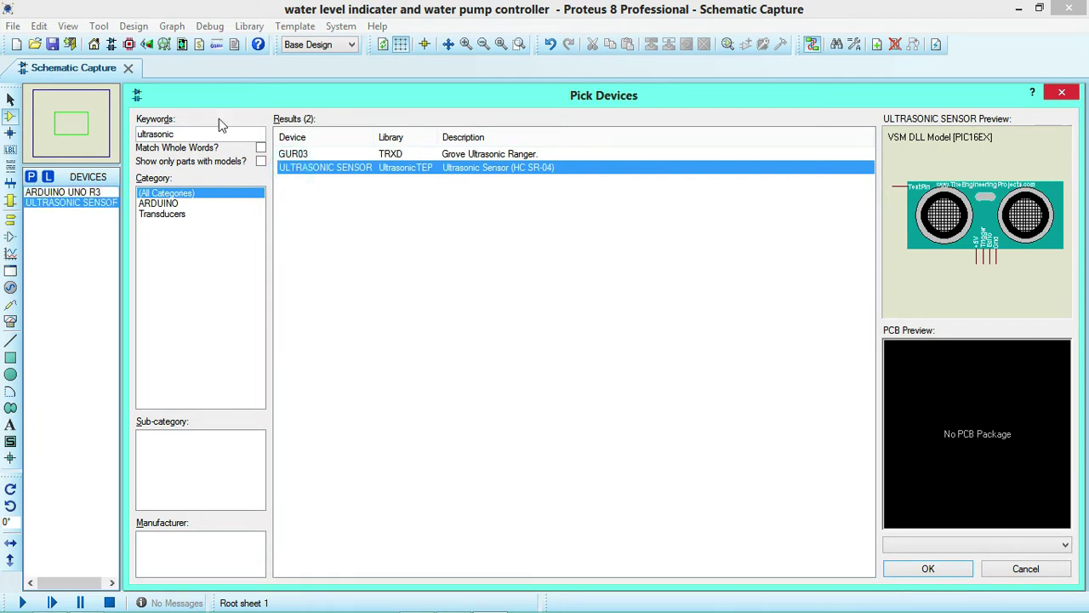
# - Search the device library for "lcd 16" and add the LM016L 16x2 alphanumeric LCD to the device list
pyautogui.click(188, 134)
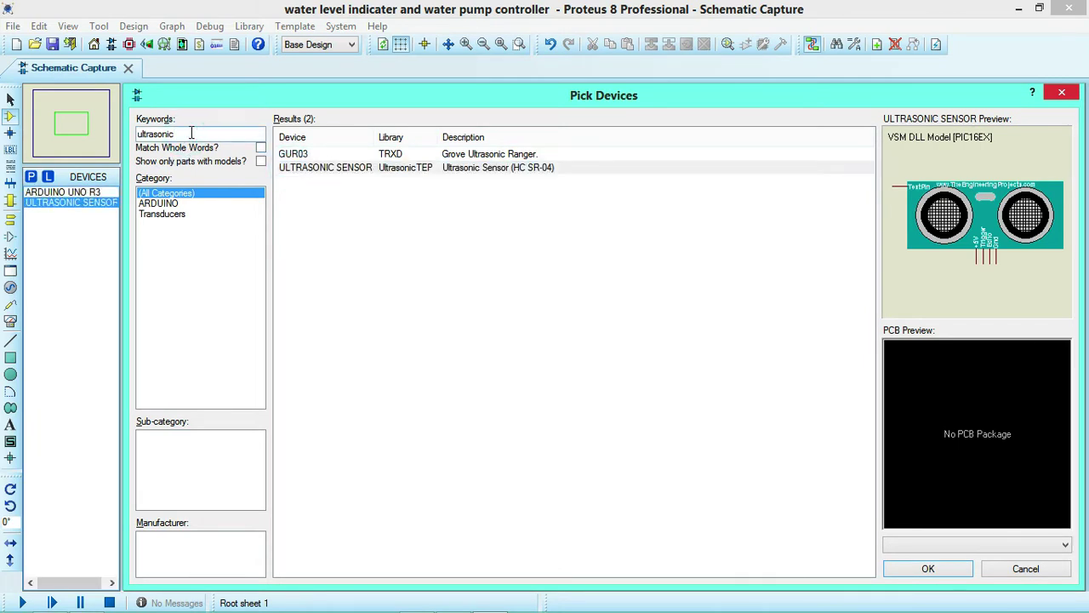
pyautogui.press('BackSpace')
pyautogui.press('BackSpace')
pyautogui.press('BackSpace')
pyautogui.press('BackSpace')
pyautogui.press('BackSpace')
pyautogui.press('BackSpace')
pyautogui.press('BackSpace')
pyautogui.press('BackSpace')
pyautogui.press('BackSpace')
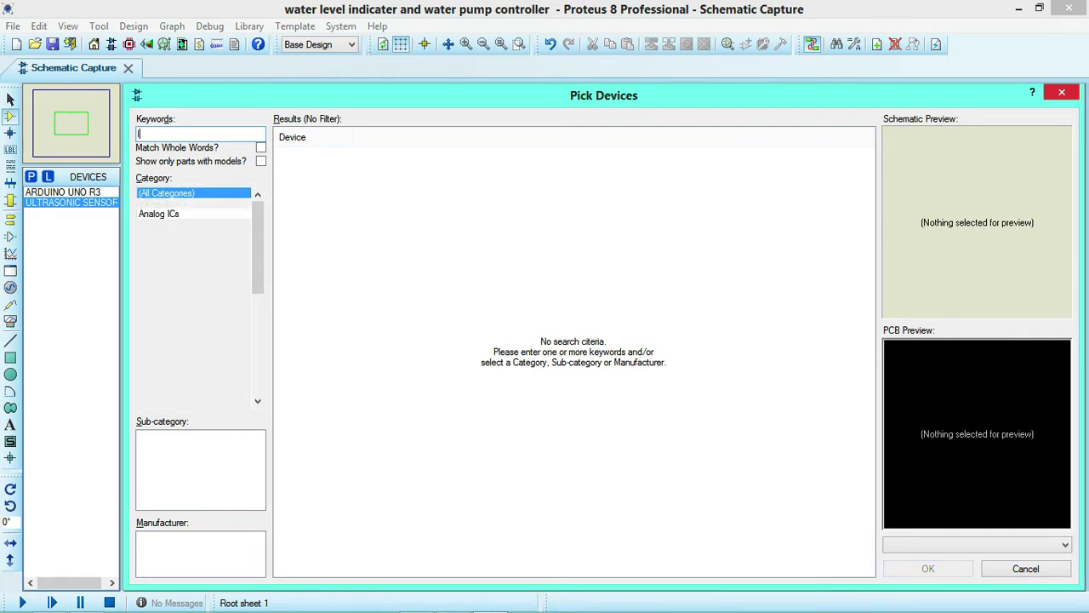
pyautogui.write('lcd ')
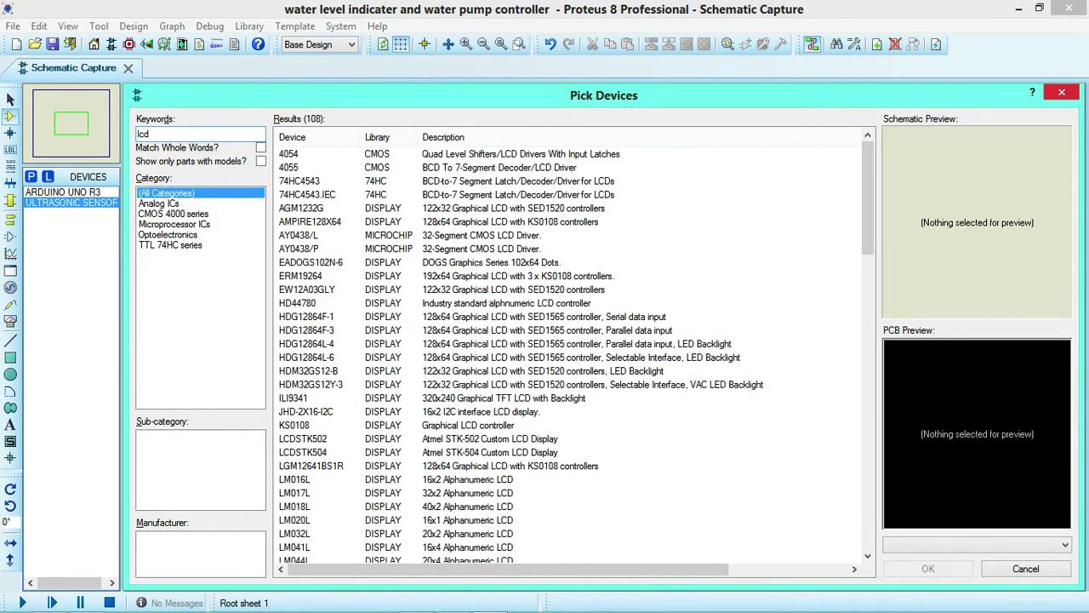
pyautogui.write('16')
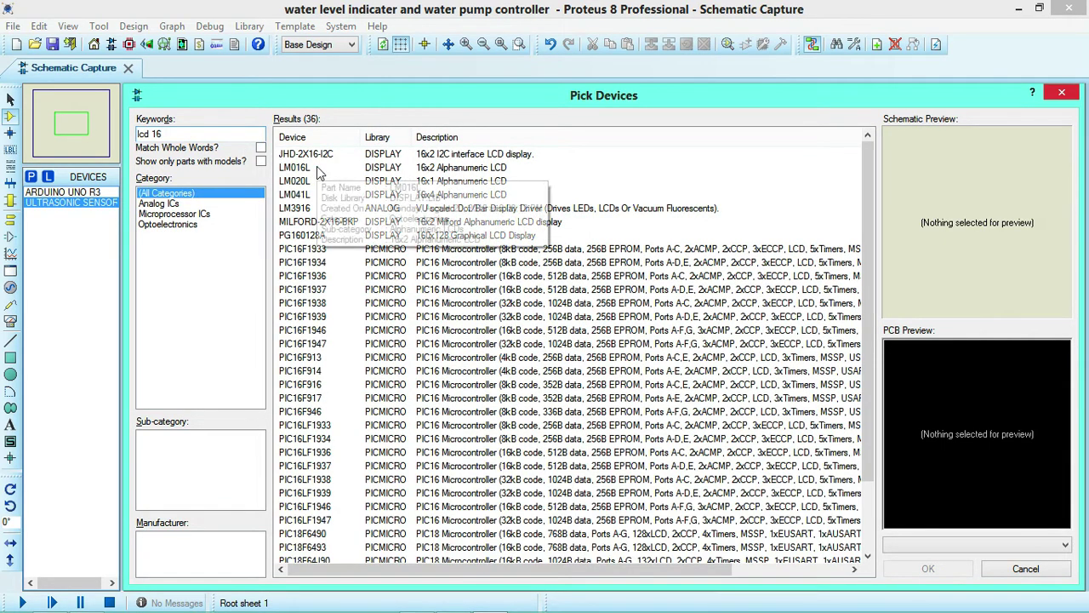
pyautogui.click(320, 169)
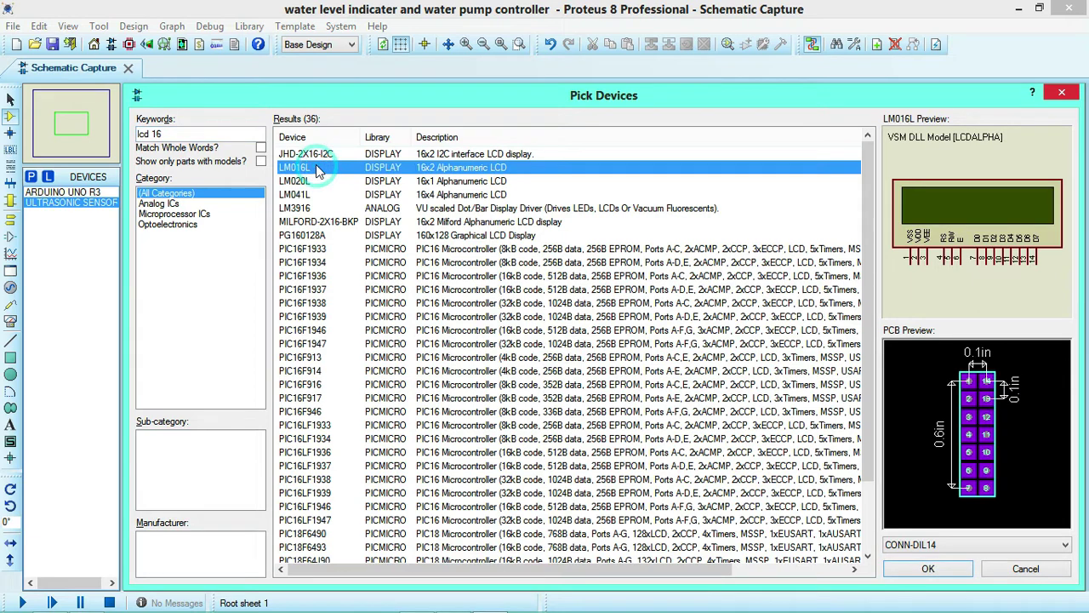
pyautogui.doubleClick(406, 169)
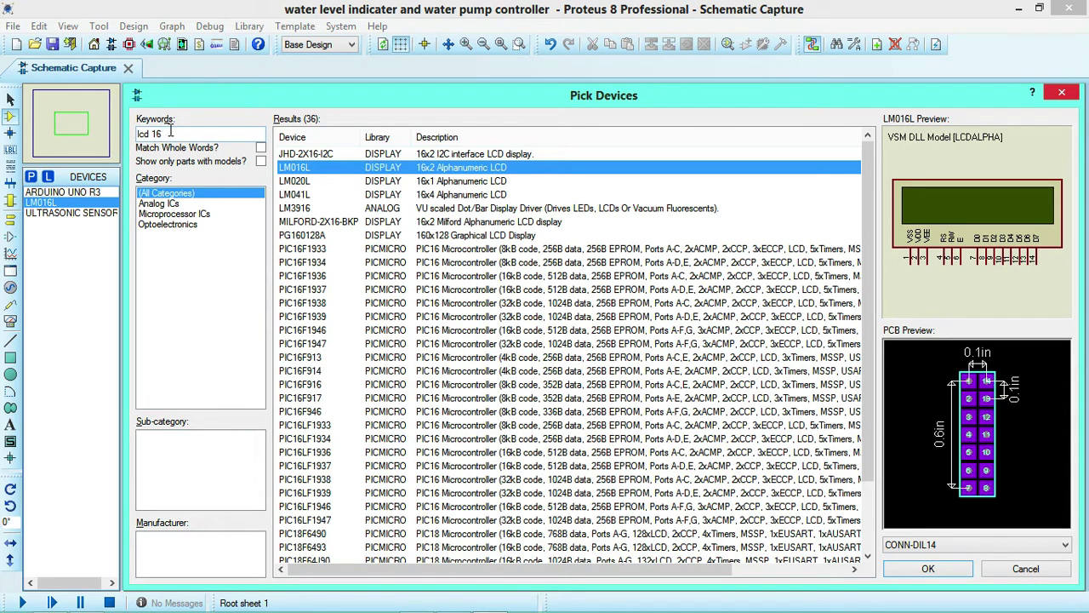
# - Search the device library for "uln" and add the ULN2003A Darlington transistor array to the device list
pyautogui.moveTo(170, 132); pyautogui.dragTo(137, 134)
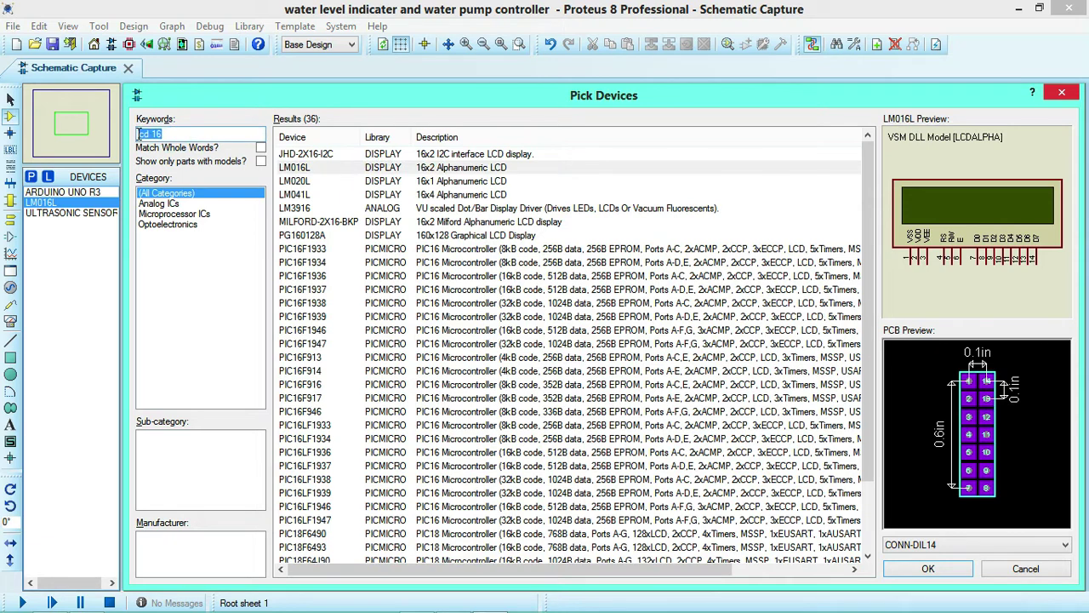
pyautogui.write('u')
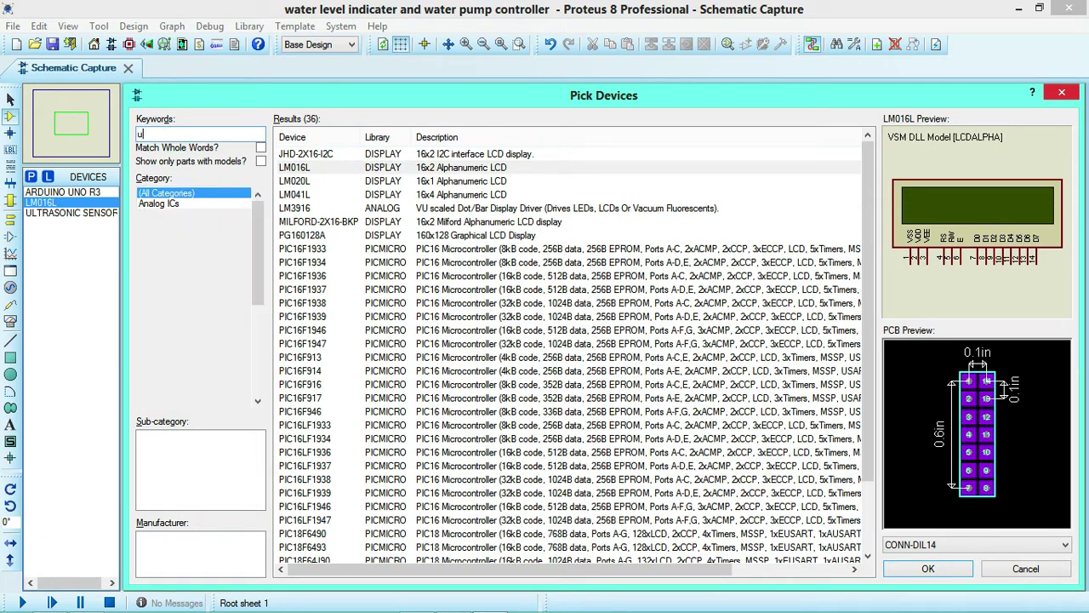
pyautogui.write('ln')
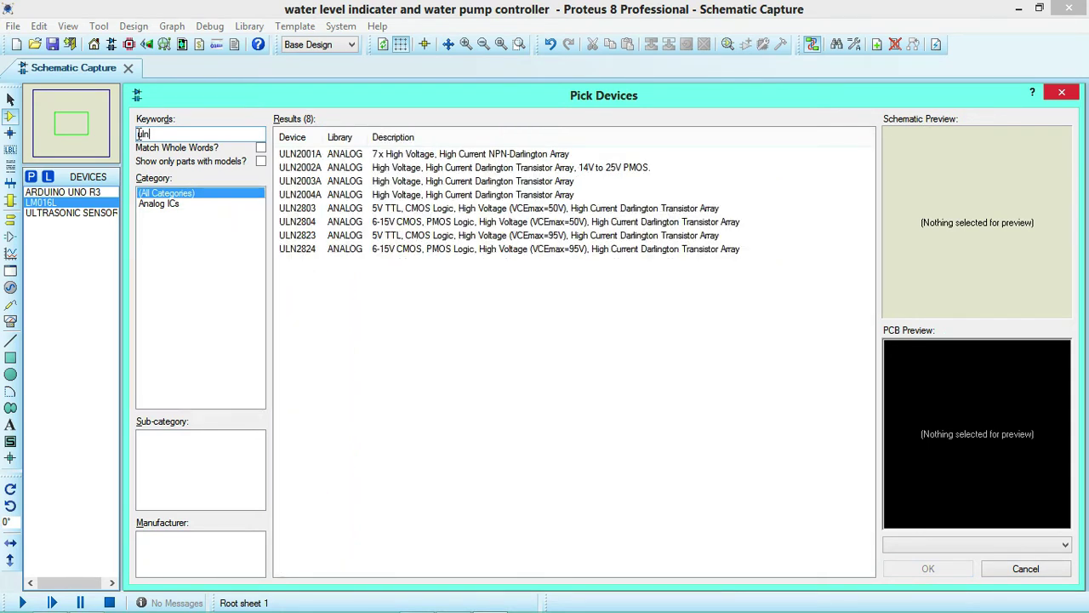
pyautogui.click(300, 183)
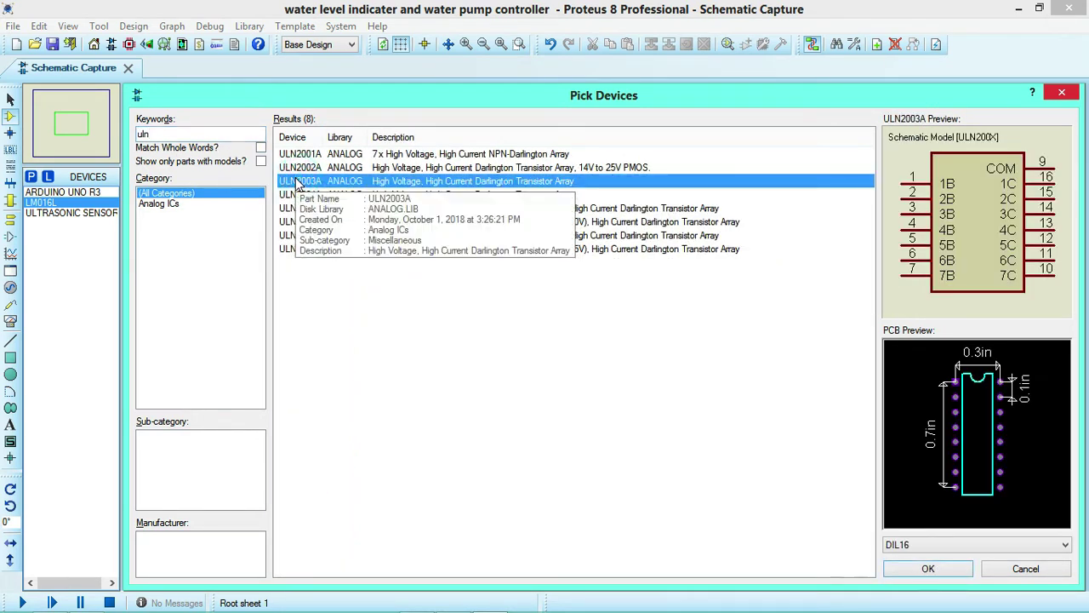
pyautogui.doubleClick(349, 184)
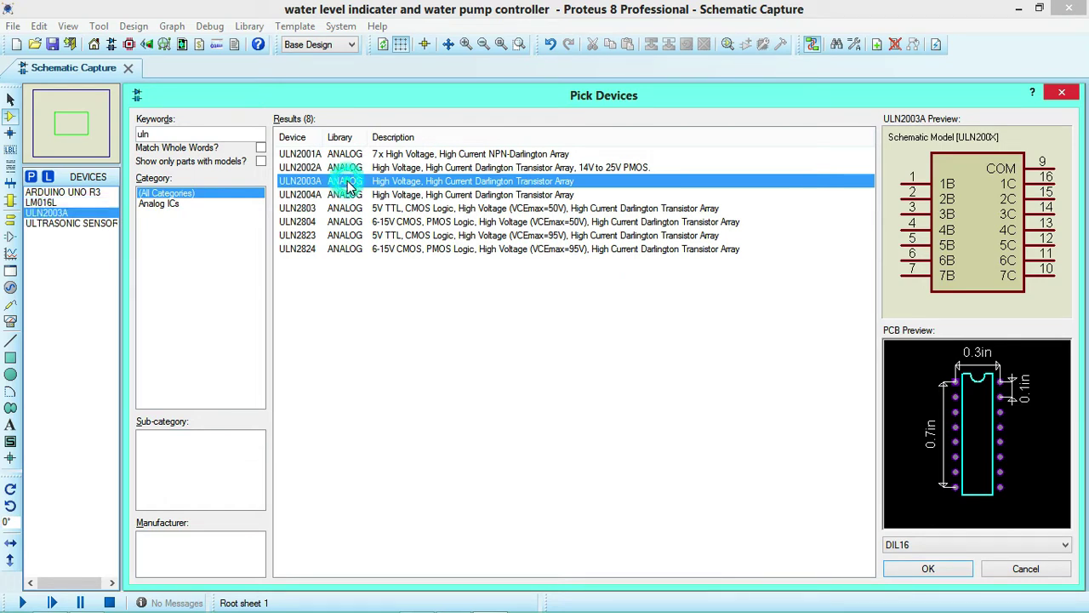
# - Search the device library for "relay" and add the OZ-SH-112D 12V coil relay to the device list, closing the picker
pyautogui.click(180, 133)
pyautogui.doubleClick(180, 134)
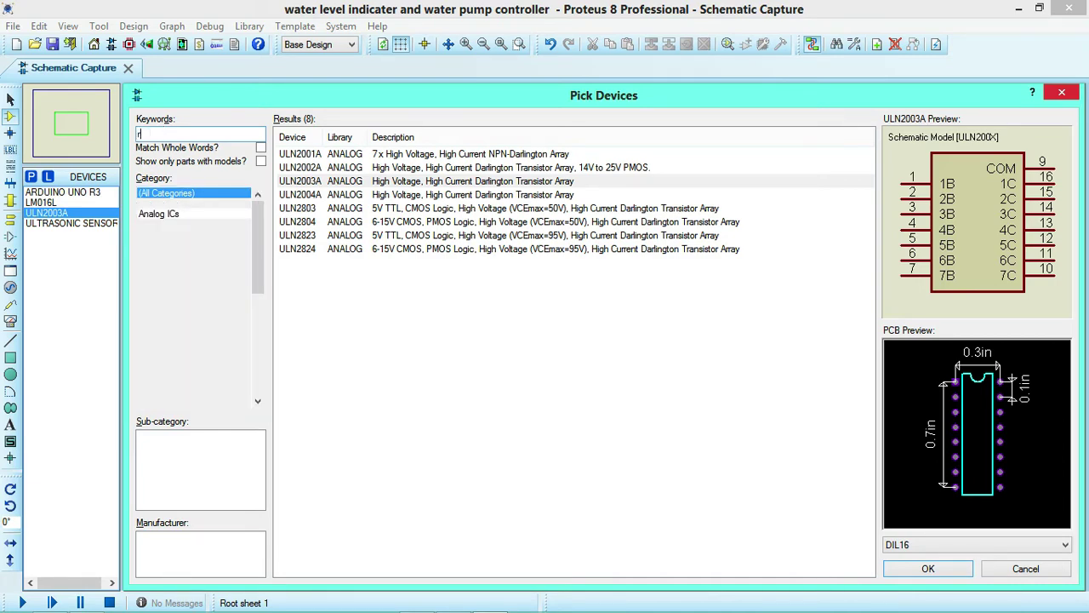
pyautogui.write('elay')
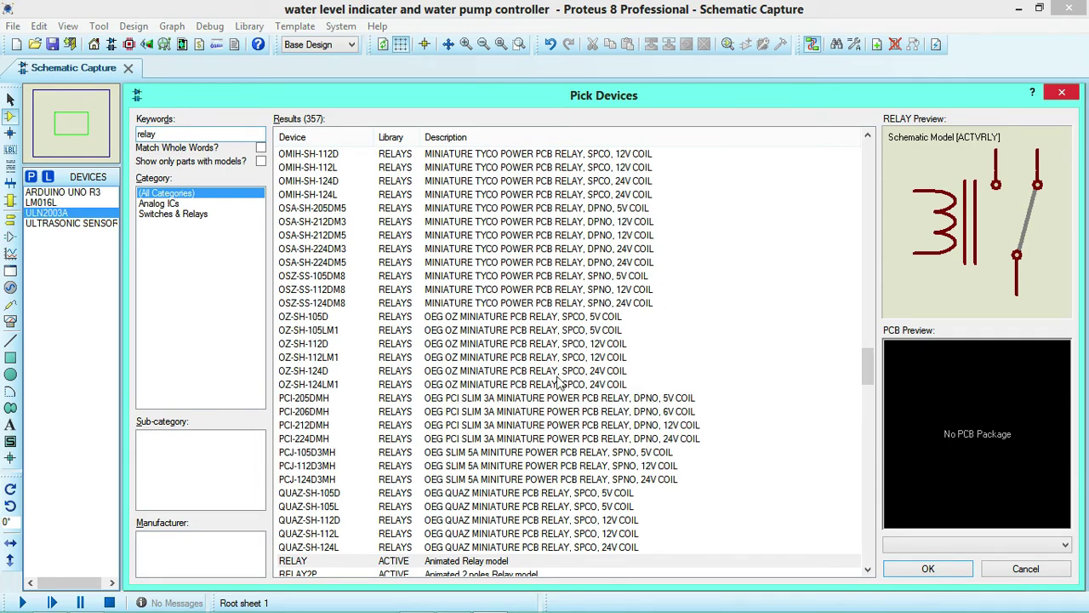
pyautogui.click(589, 345)
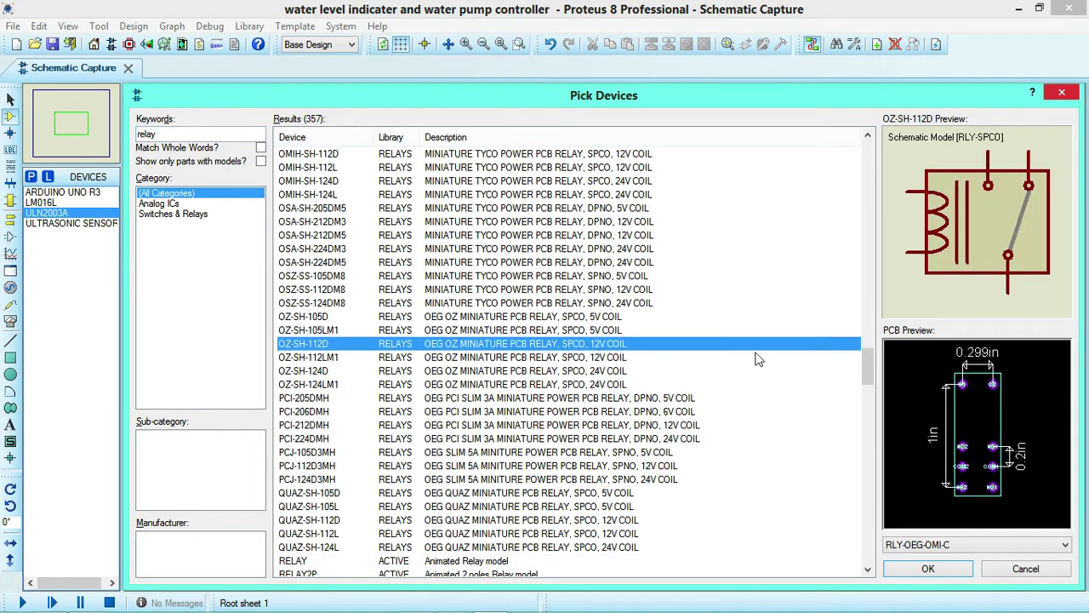
pyautogui.click(928, 569)
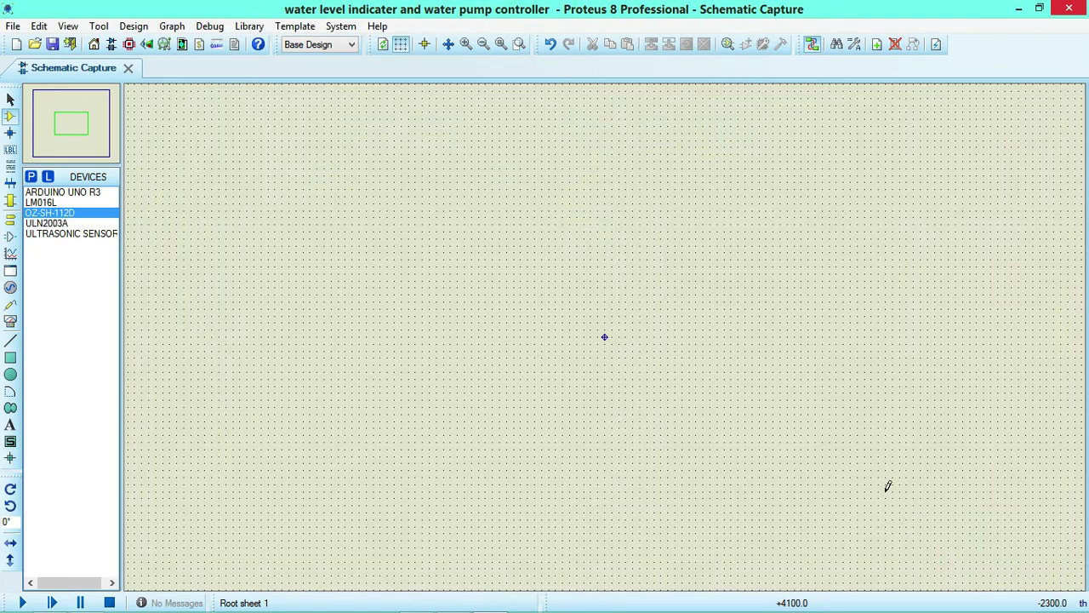
pyautogui.click(48, 259)
pyautogui.click(53, 223)
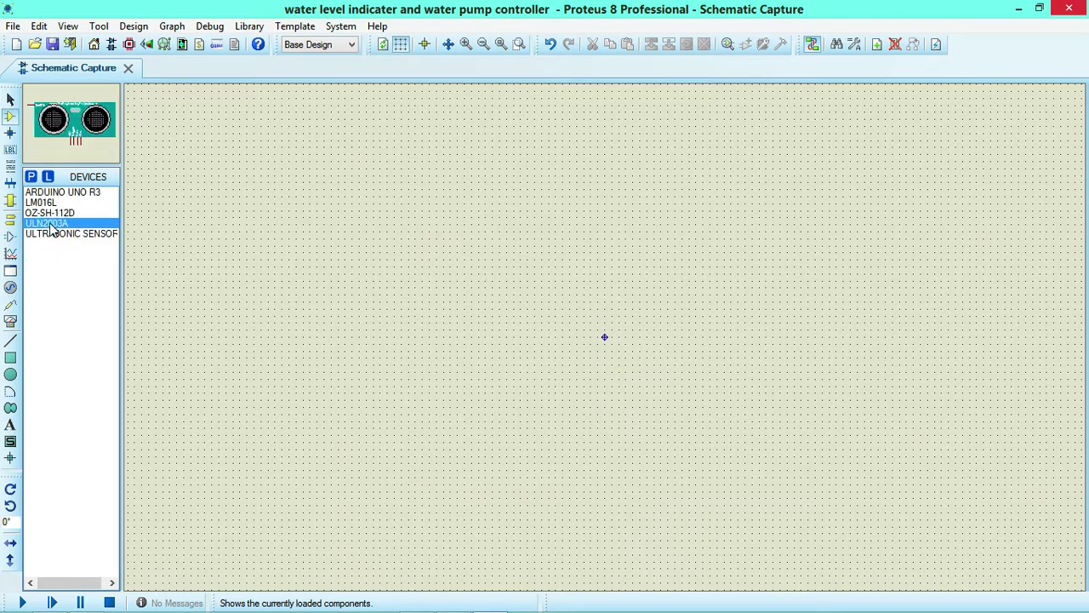
pyautogui.click(53, 214)
pyautogui.click(53, 203)
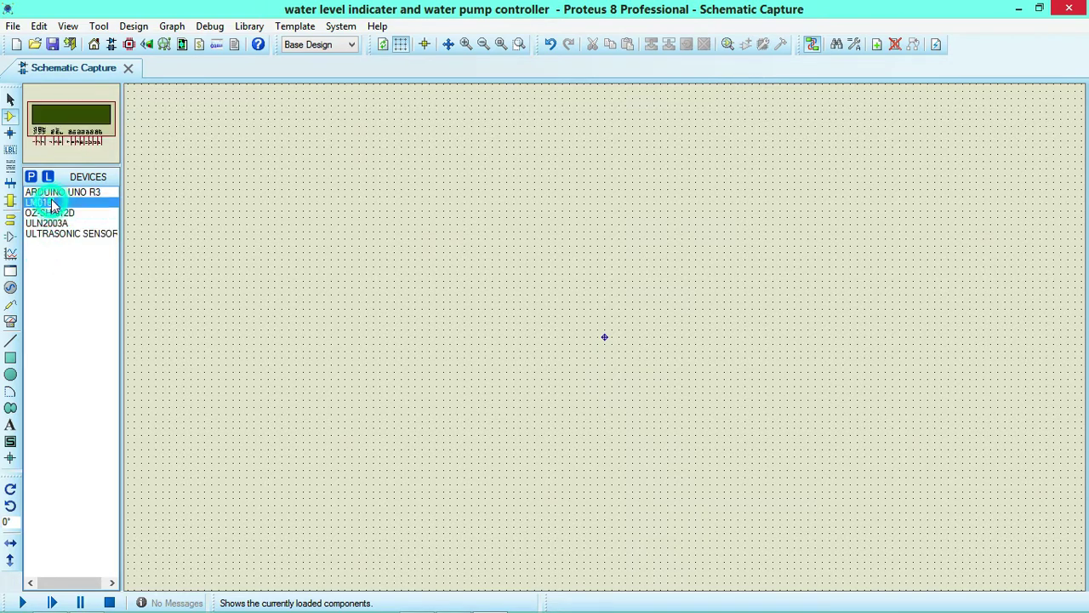
# - Place the ARDUINO UNO R3 in the lower-left area of the sheet, rotated 90 degrees clockwise so its digital pins face right
pyautogui.click(49, 192)
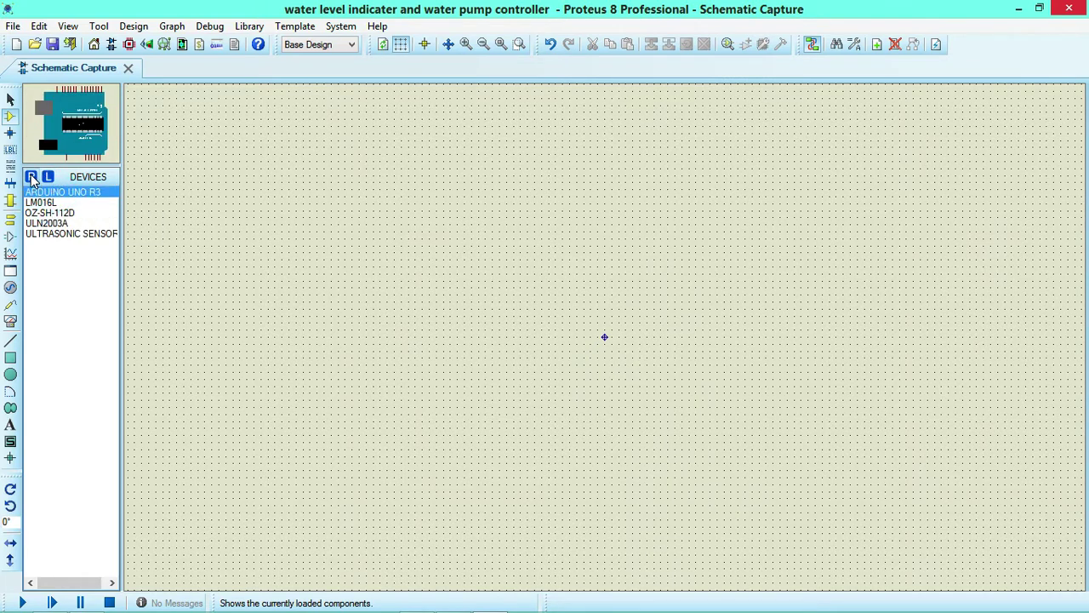
pyautogui.click(394, 255)
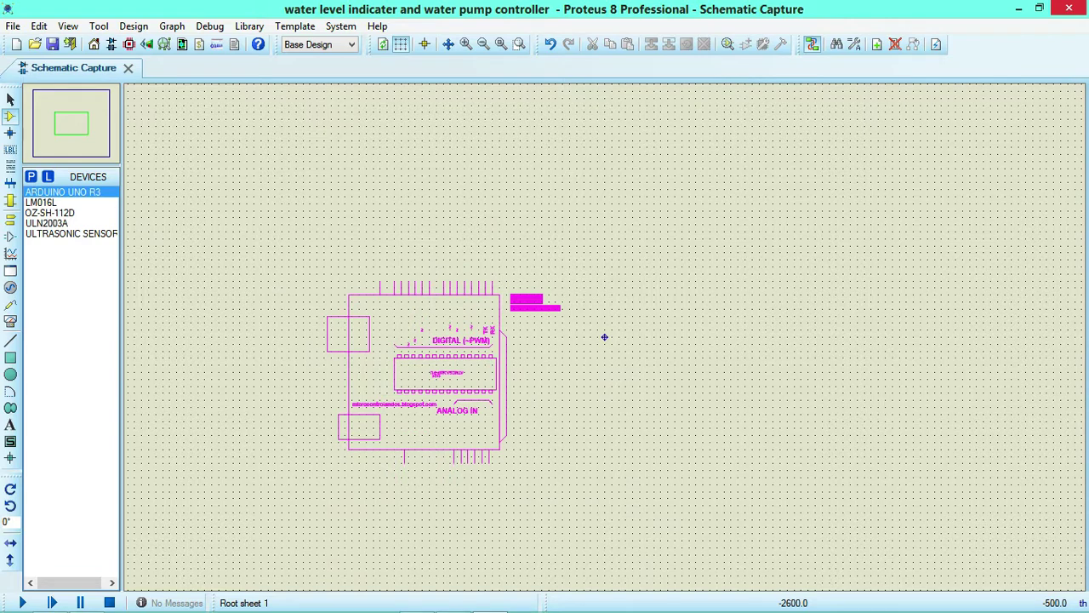
pyautogui.click(604, 337)
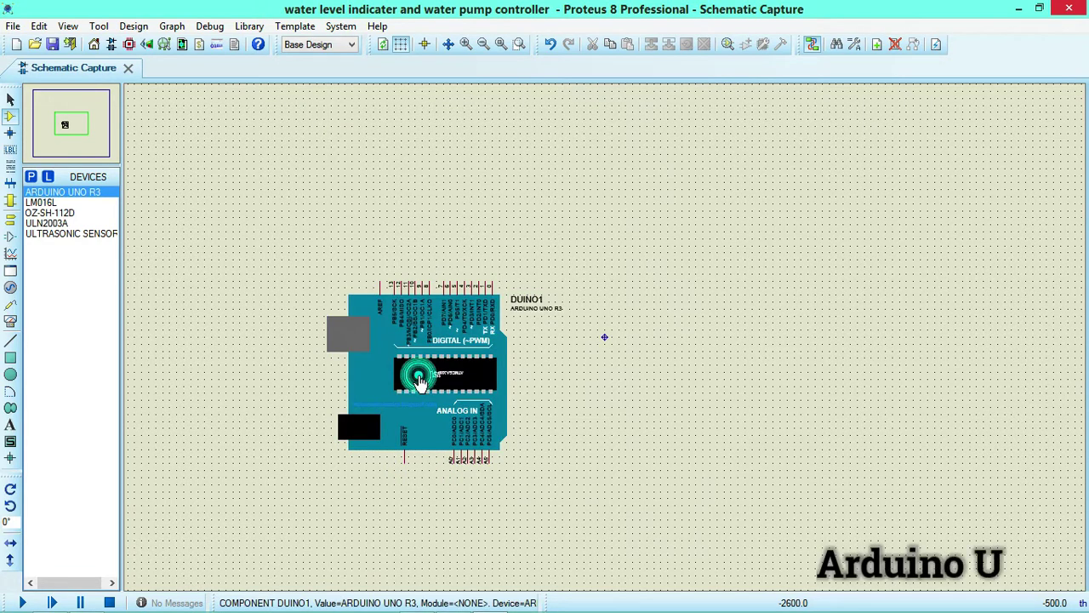
pyautogui.rightClick(432, 340)
pyautogui.click(486, 222)
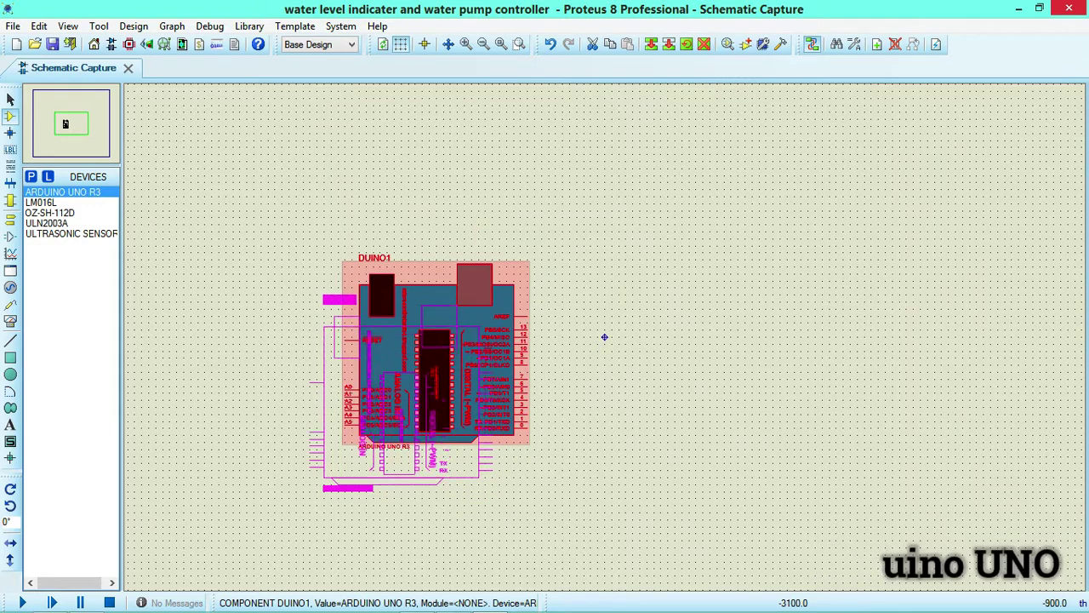
pyautogui.click(552, 384)
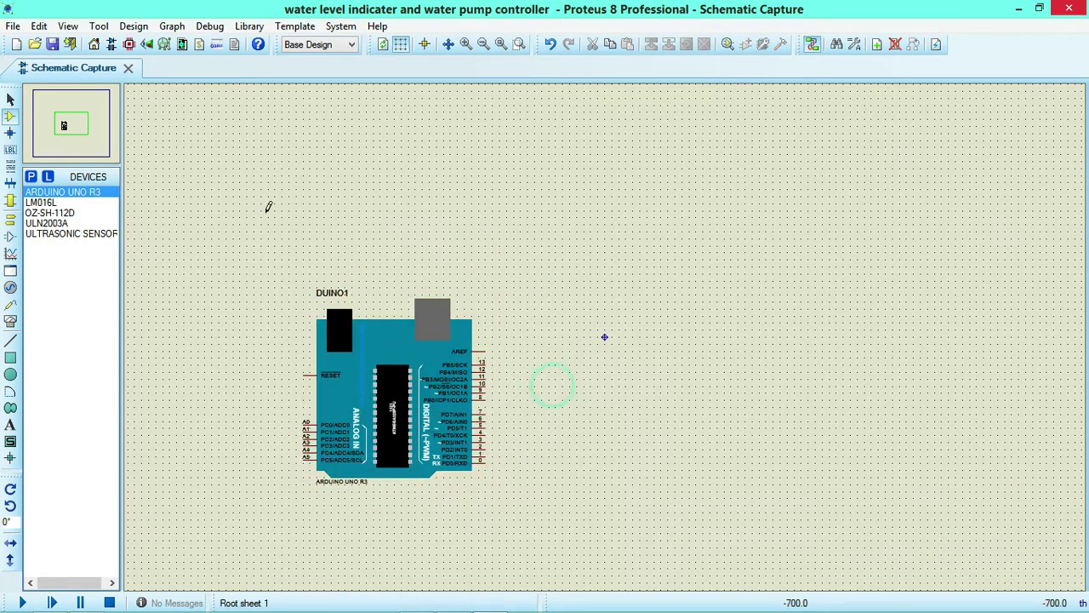
# - Place the LM016L LCD near the top edge of the sheet, above and to the right of the Arduino
pyautogui.click(81, 202)
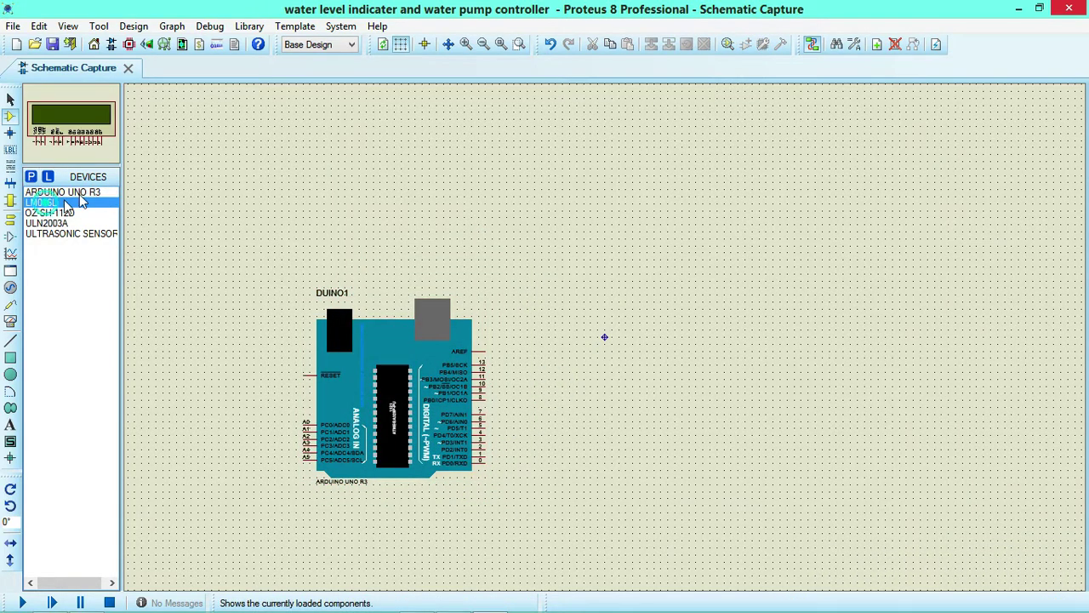
pyautogui.click(696, 137)
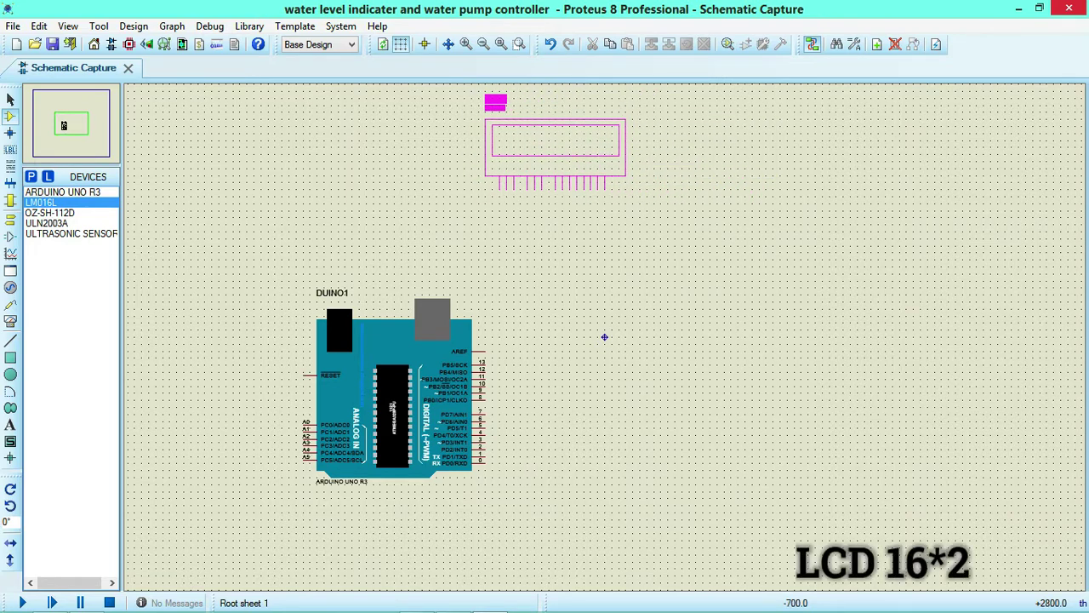
pyautogui.click(561, 140)
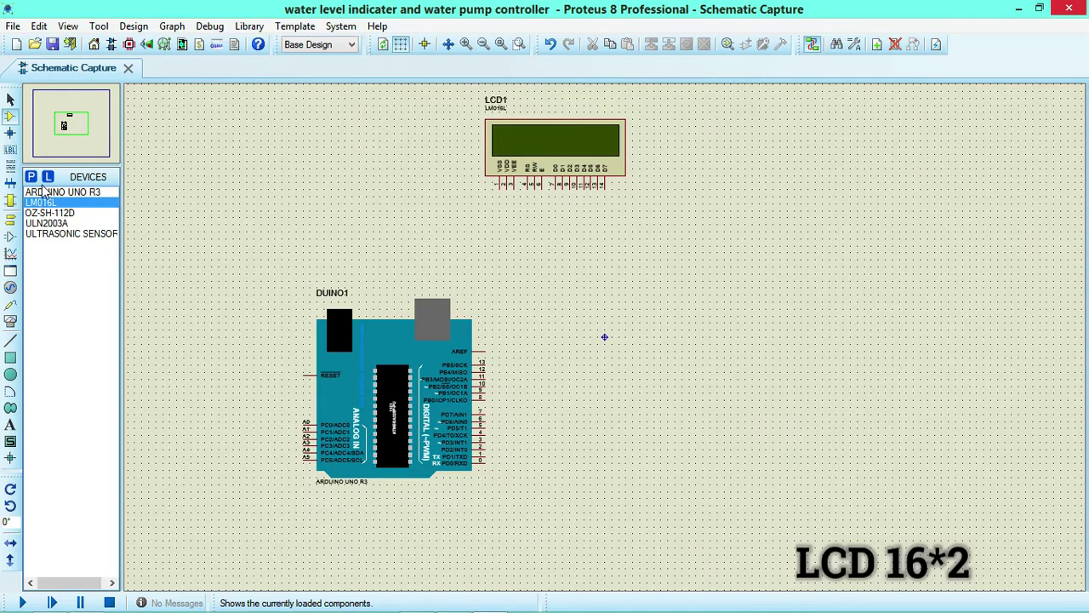
# - Place the ultrasonic sensor to the right of the LCD, level with it
pyautogui.click(53, 235)
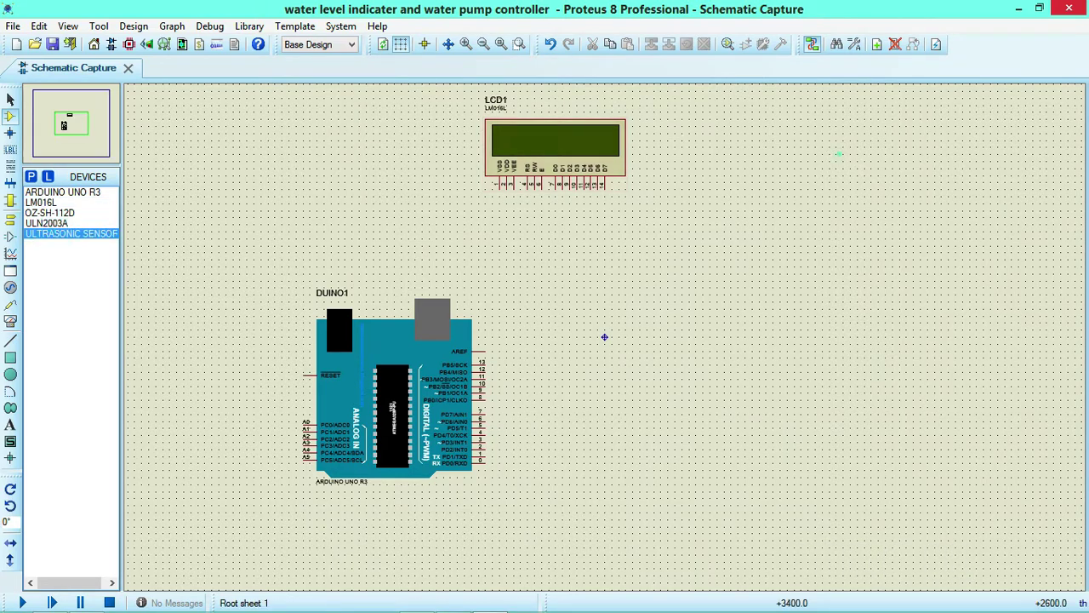
pyautogui.click(843, 149)
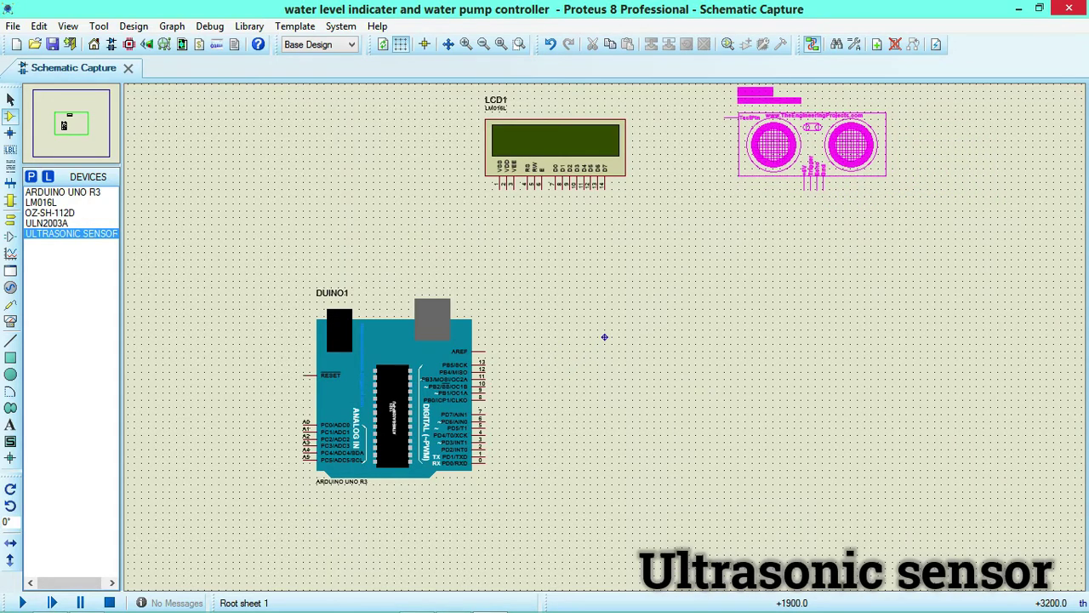
pyautogui.click(811, 143)
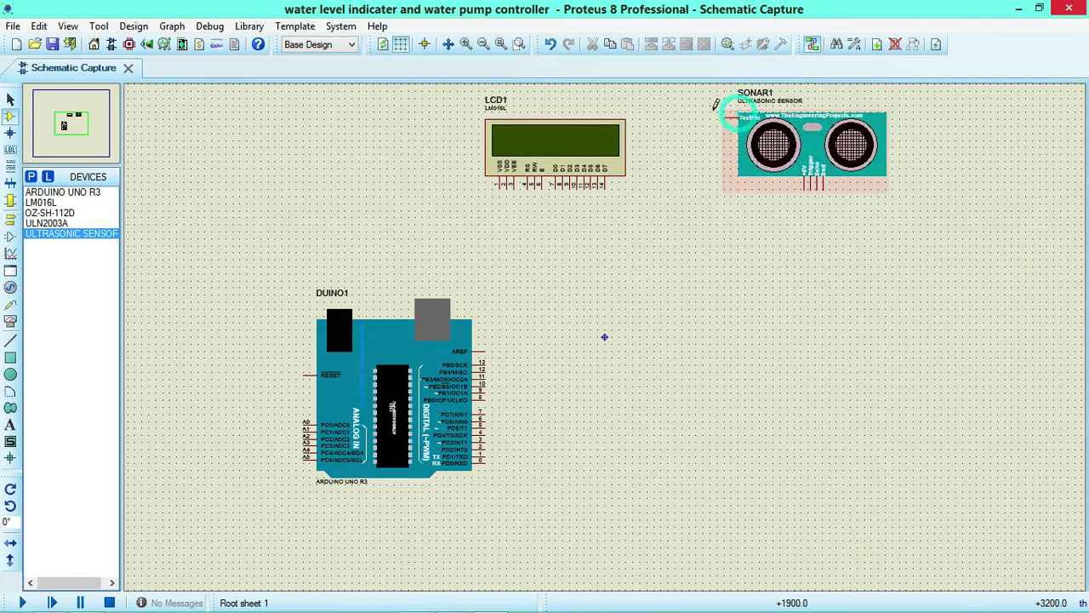
# - Place the ULN2003A in the lower-right area of the sheet and the OZ-SH-112D relay to its right
pyautogui.click(45, 223)
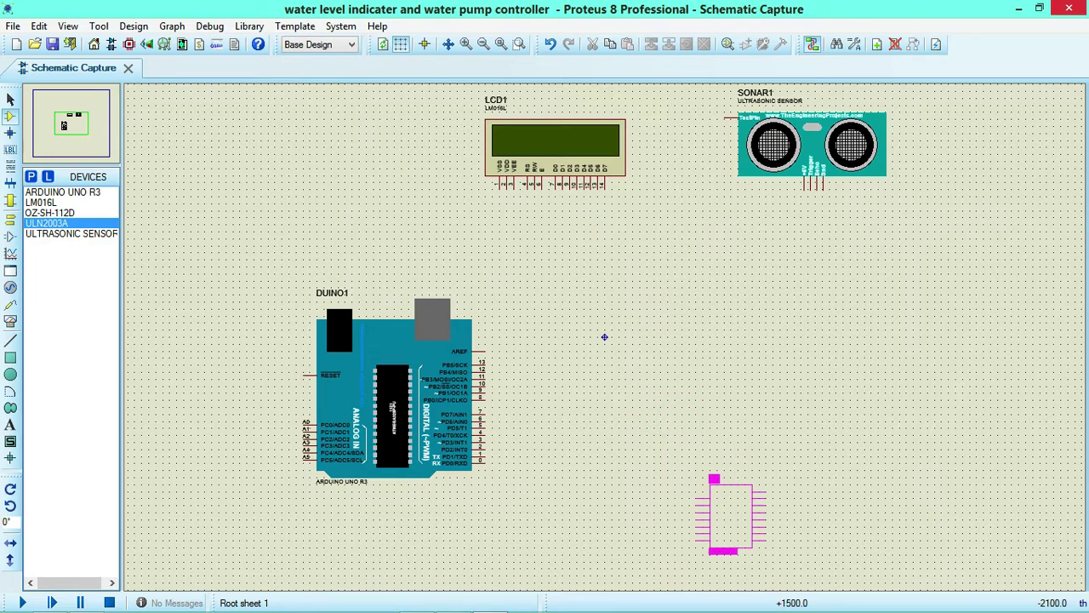
pyautogui.click(730, 514)
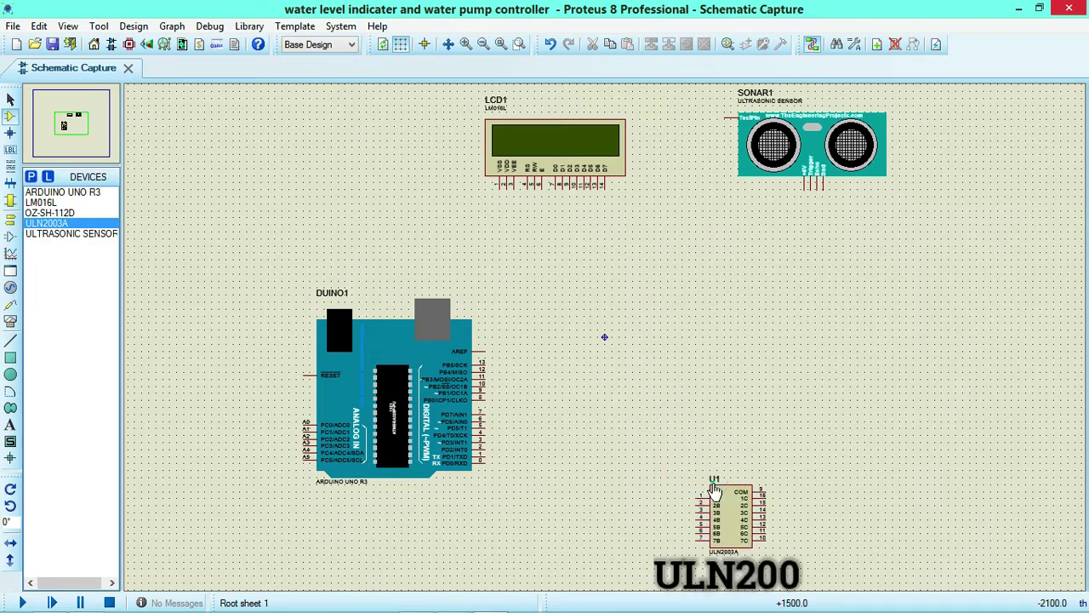
pyautogui.click(32, 213)
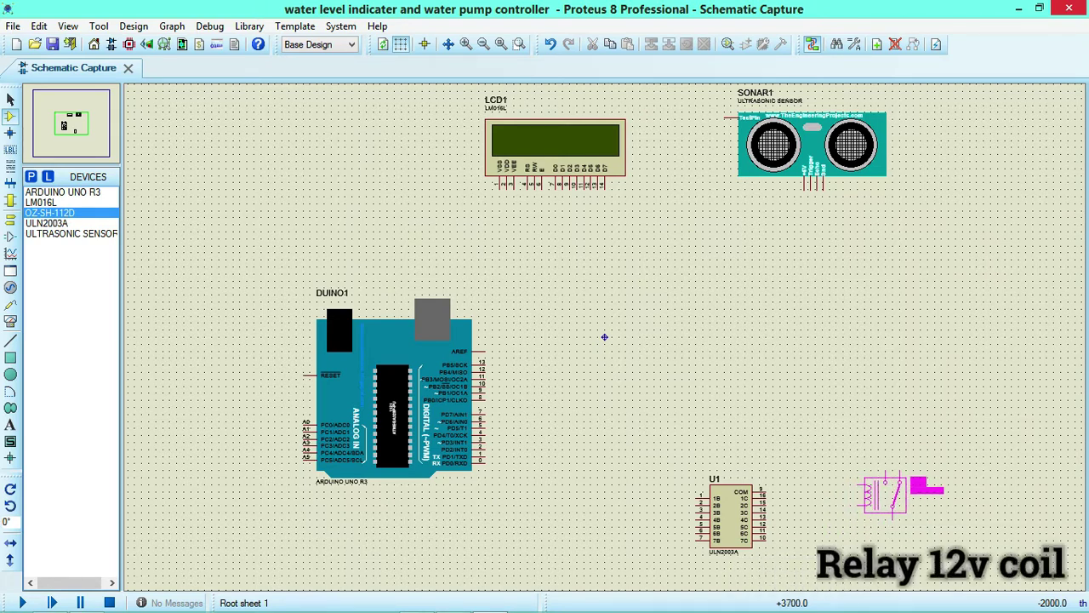
pyautogui.click(877, 493)
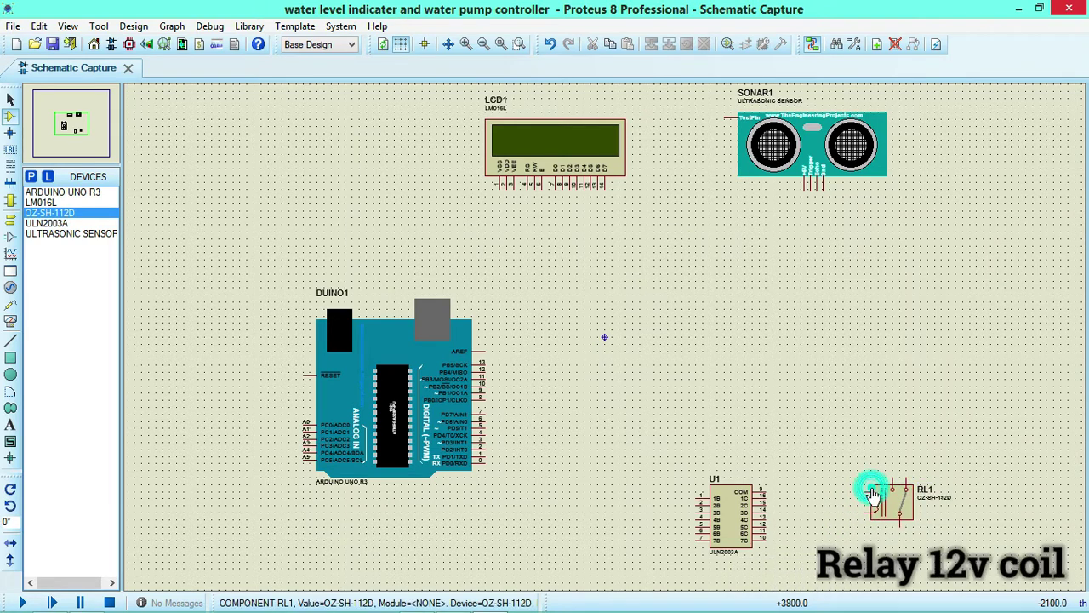
# - Search the device library for "sounder" and add the SOUNDER piezo model to the device list
pyautogui.click(31, 177)
pyautogui.write('s')
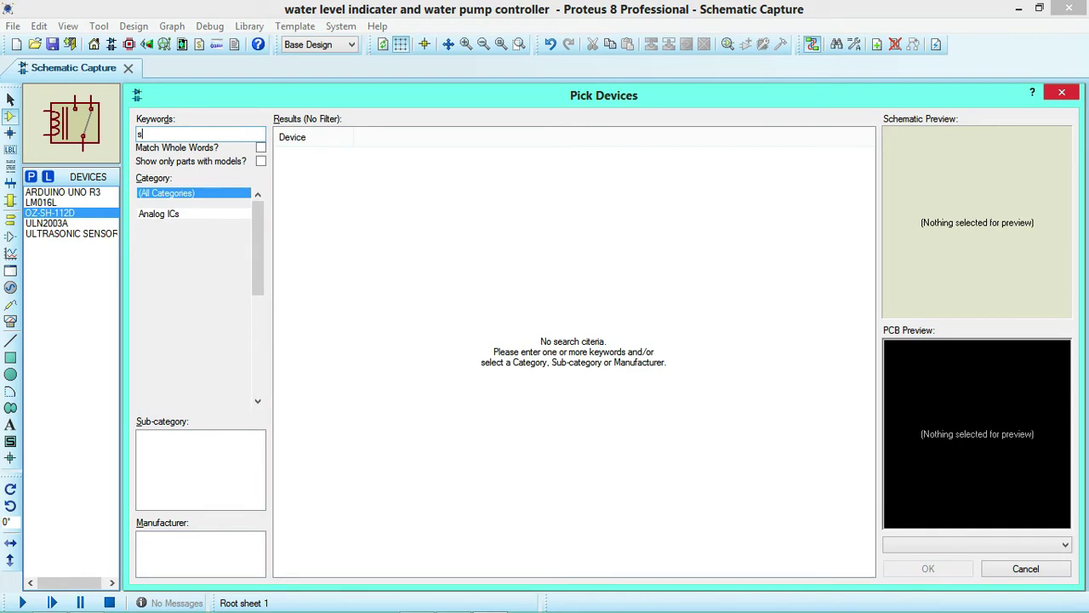
pyautogui.write('ounder')
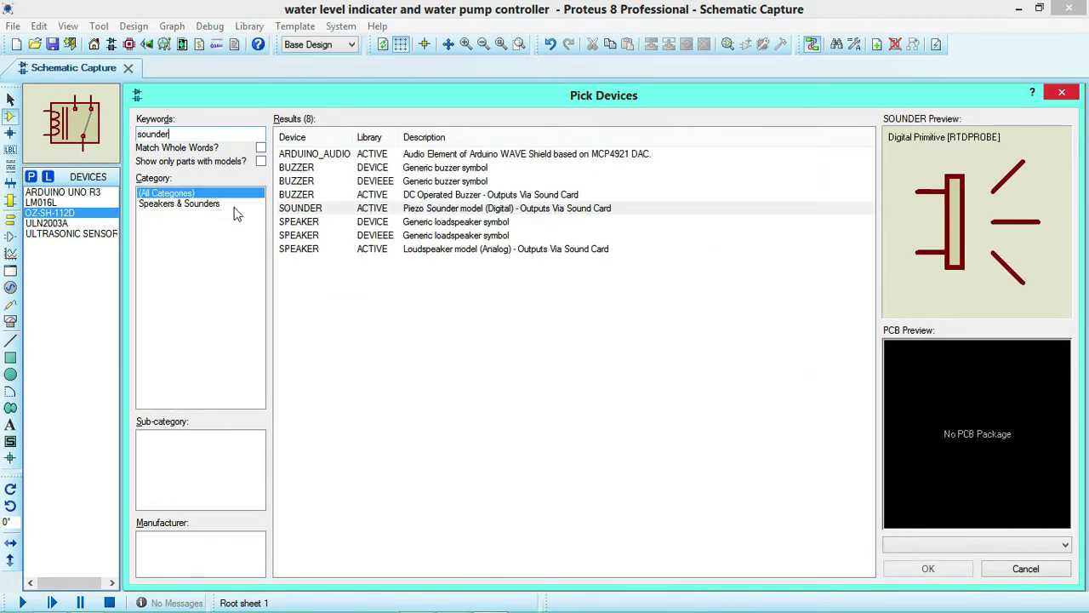
pyautogui.click(605, 209)
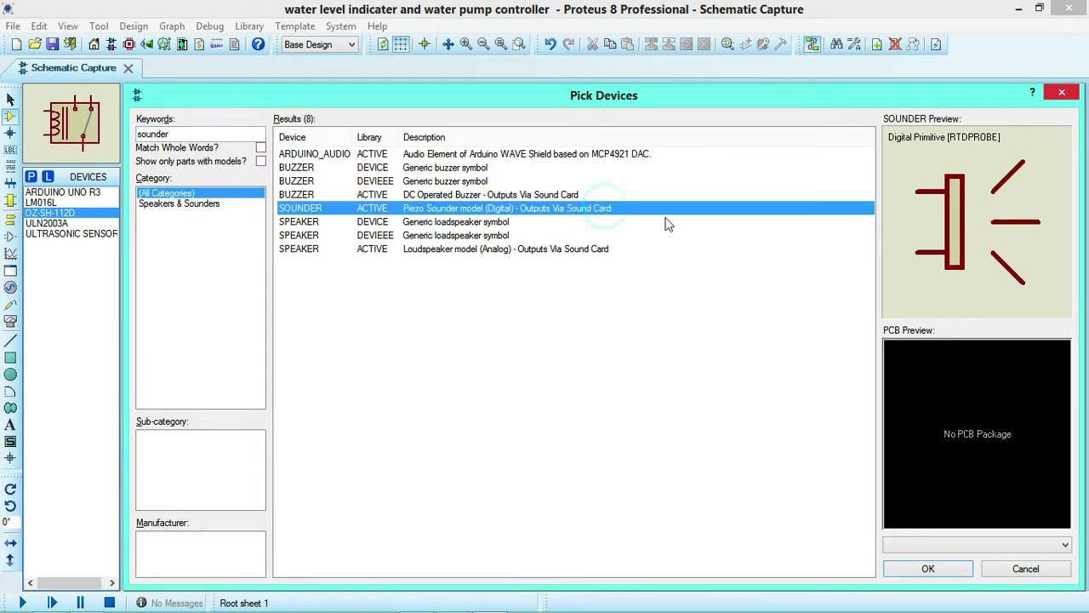
pyautogui.click(927, 568)
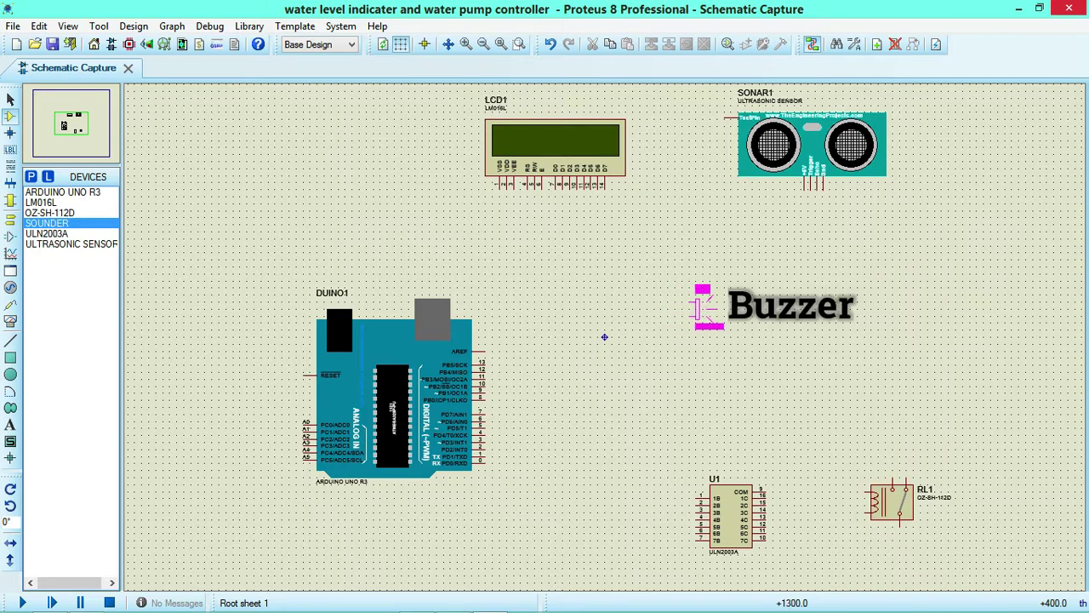
# - Place the sounder right of the Arduino, between the LCD and the ULN2003A, and shift it slightly to the left
pyautogui.click(694, 304)
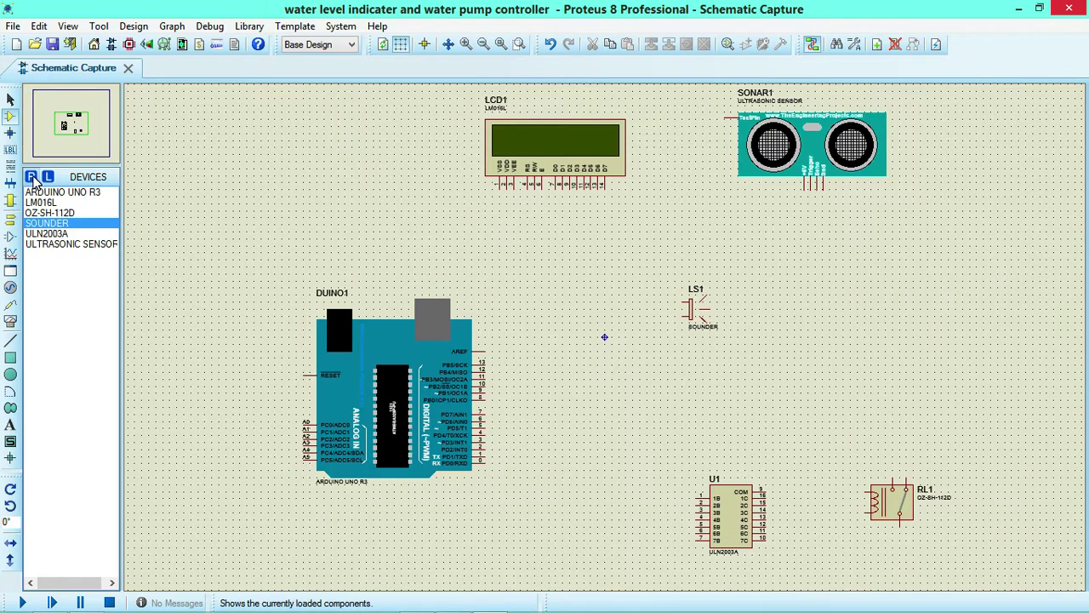
pyautogui.click(706, 319)
pyautogui.moveTo(706, 319); pyautogui.dragTo(672, 310)
pyautogui.click(726, 303)
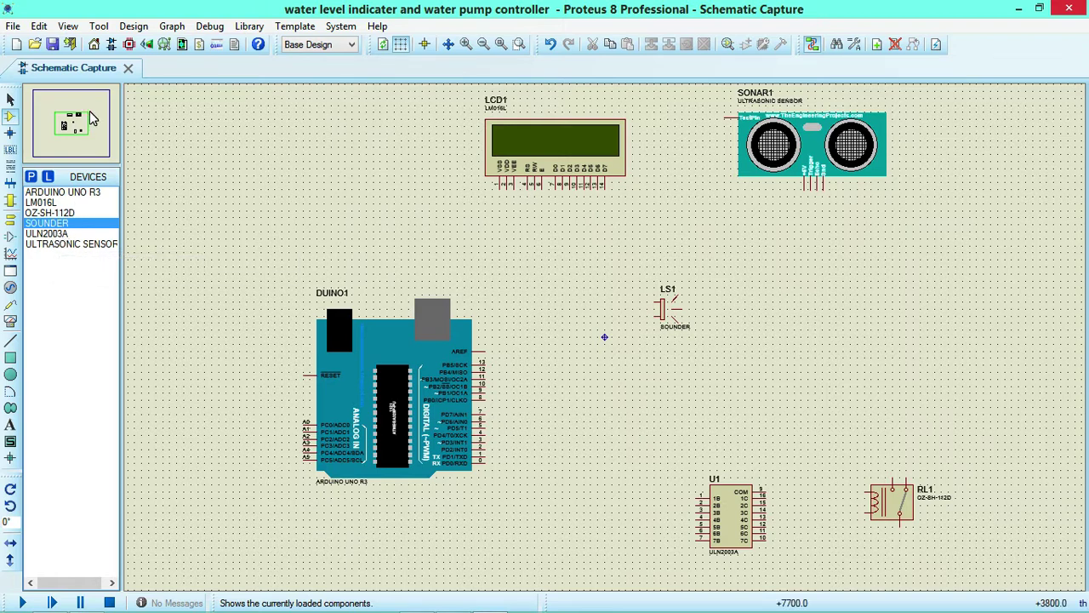
# - Search the device library for "103" and limit the results to the Resistors category
pyautogui.click(31, 176)
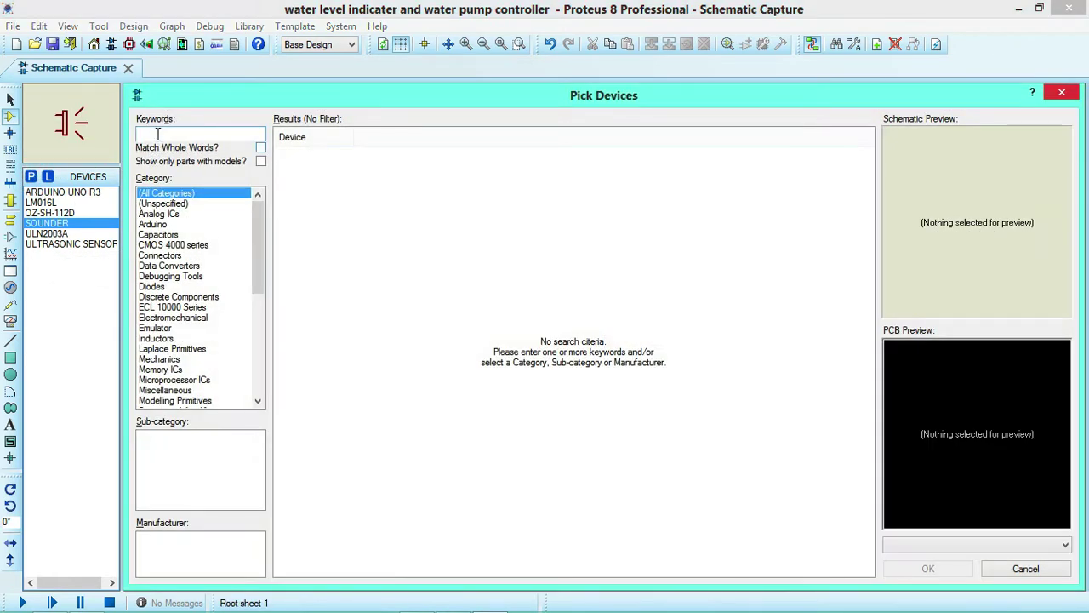
pyautogui.write('1')
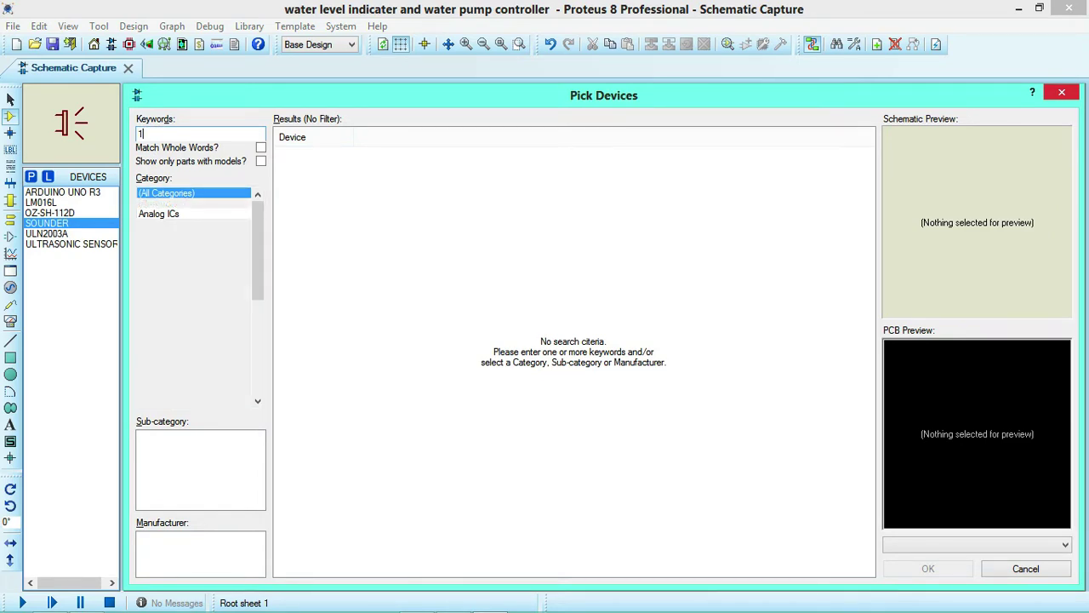
pyautogui.write('03')
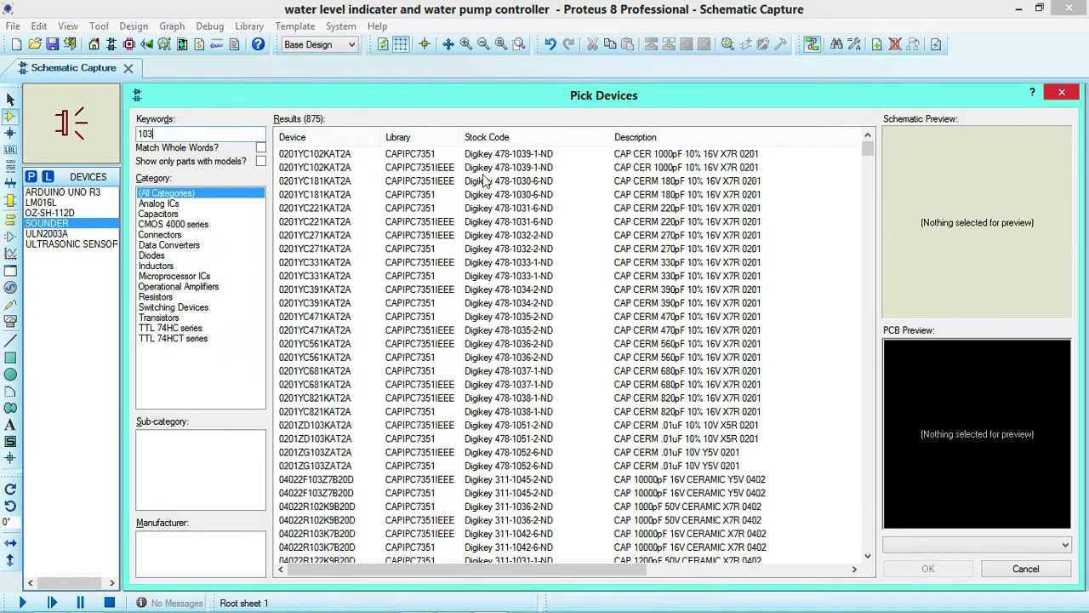
pyautogui.click(484, 155)
pyautogui.press('Down')
pyautogui.press('Down')
pyautogui.press('Down')
pyautogui.press('Down')
pyautogui.press('Down')
pyautogui.press('Down')
pyautogui.press('Down')
pyautogui.press('Down')
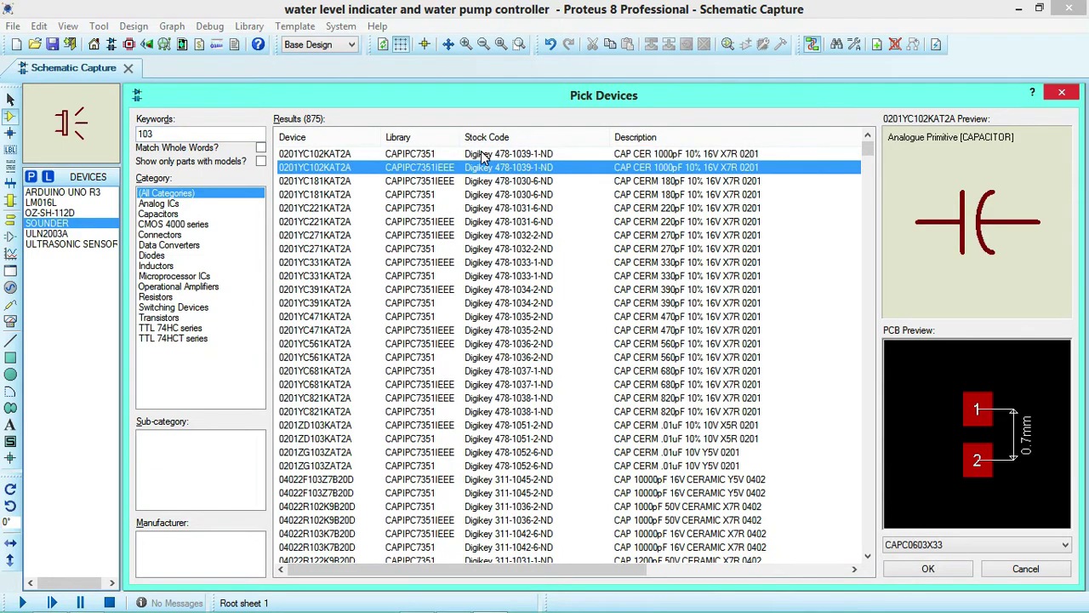
pyautogui.click(158, 297)
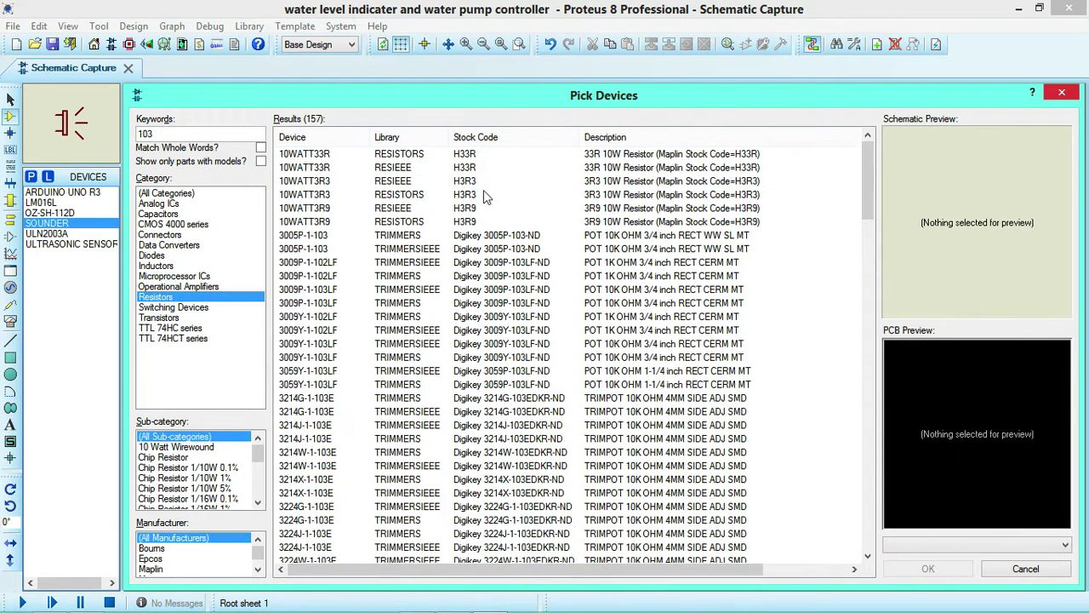
# - Add the 3005P-1-103 10K potentiometer from the TRIMMERS library and place it between the Arduino and the LCD
pyautogui.click(457, 236)
pyautogui.click(929, 570)
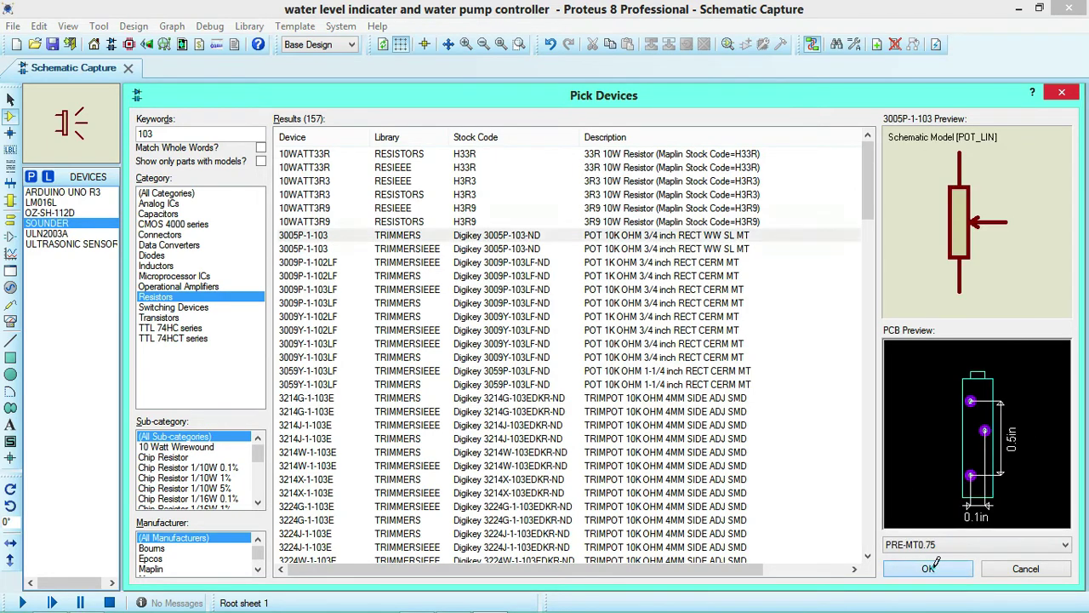
pyautogui.click(444, 189)
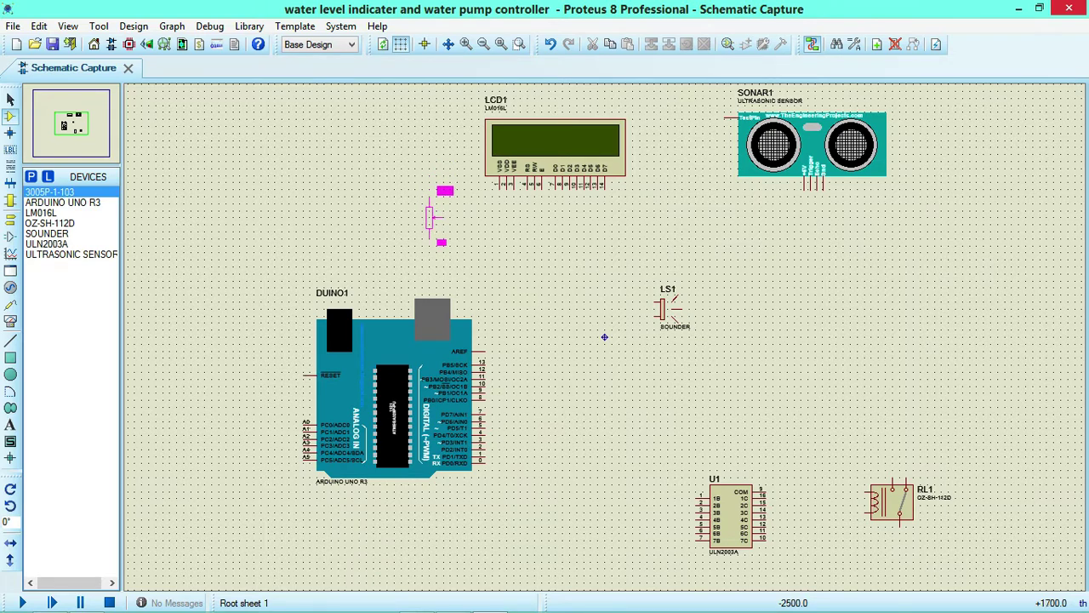
pyautogui.click(434, 216)
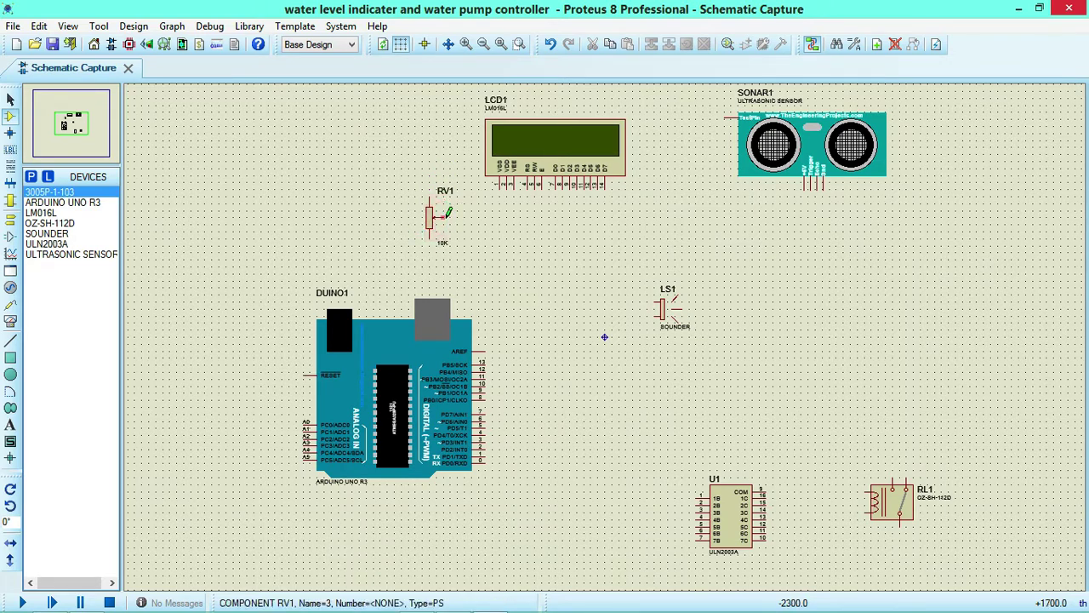
# - Place a POWER terminal above and a GROUND terminal below the 10K potentiometer RV1 and wire both to its ends
pyautogui.click(10, 218)
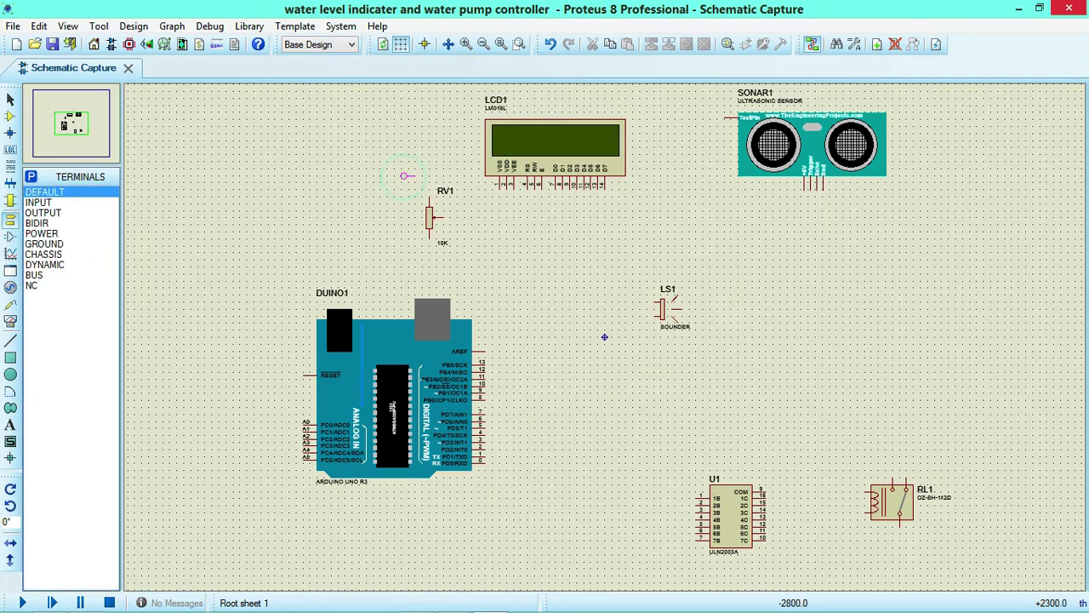
pyautogui.press('shift')
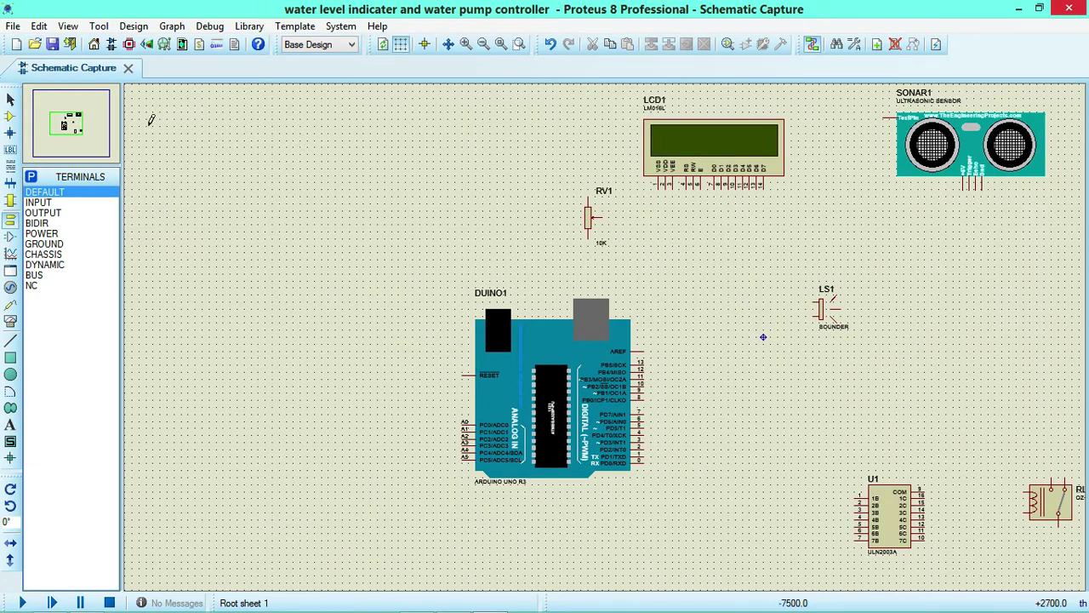
pyautogui.moveTo(58, 134)
pyautogui.mouseDown()
pyautogui.moveTo(47, 138)
pyautogui.moveTo(70, 124)
pyautogui.mouseUp()
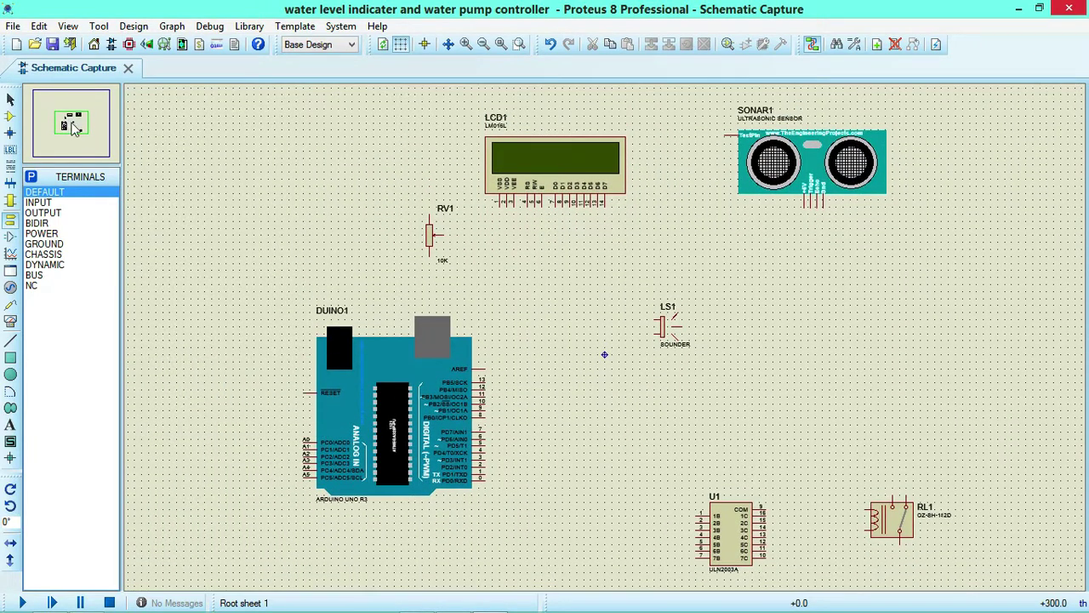
pyautogui.click(41, 235)
pyautogui.click(429, 189)
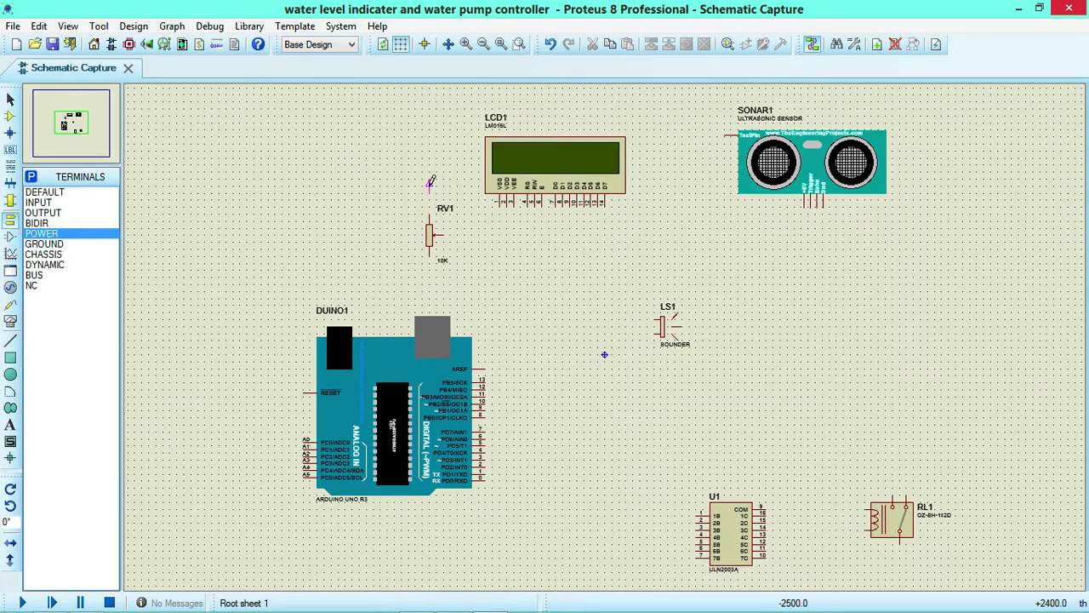
pyautogui.click(51, 244)
pyautogui.click(419, 284)
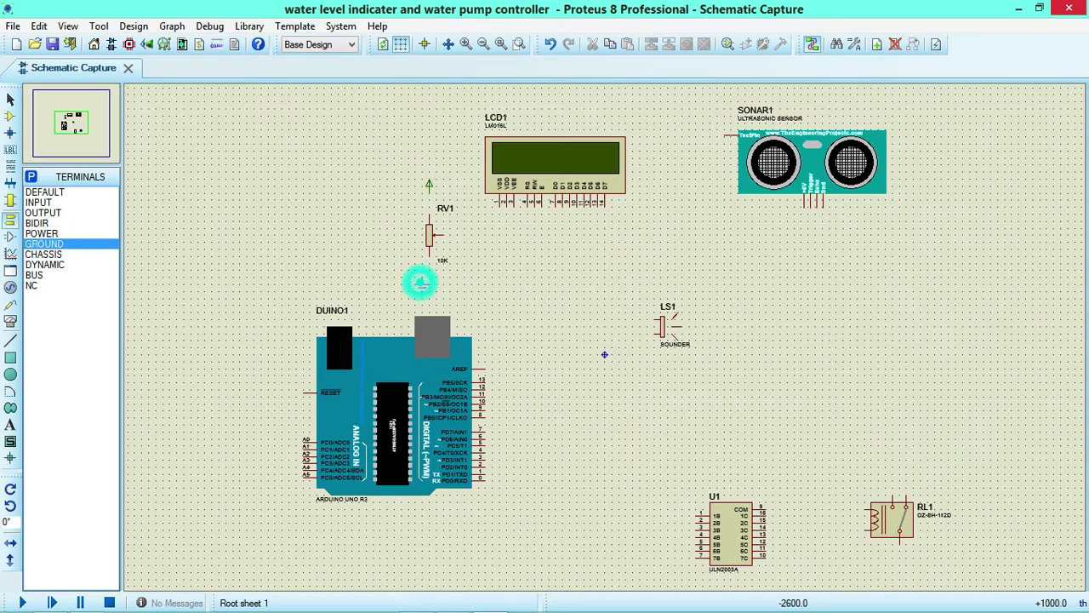
pyautogui.click(429, 278)
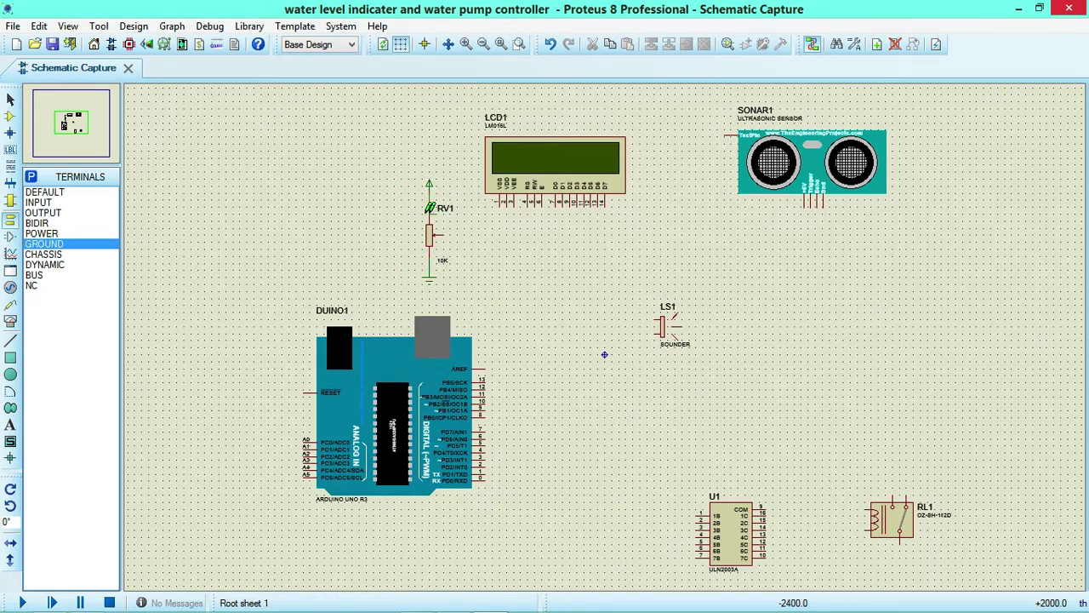
# - Wire RV1's wiper to the LCD's VEE pin, VDD to RV1's power end, and VSS and RW to its ground end
pyautogui.click(446, 232)
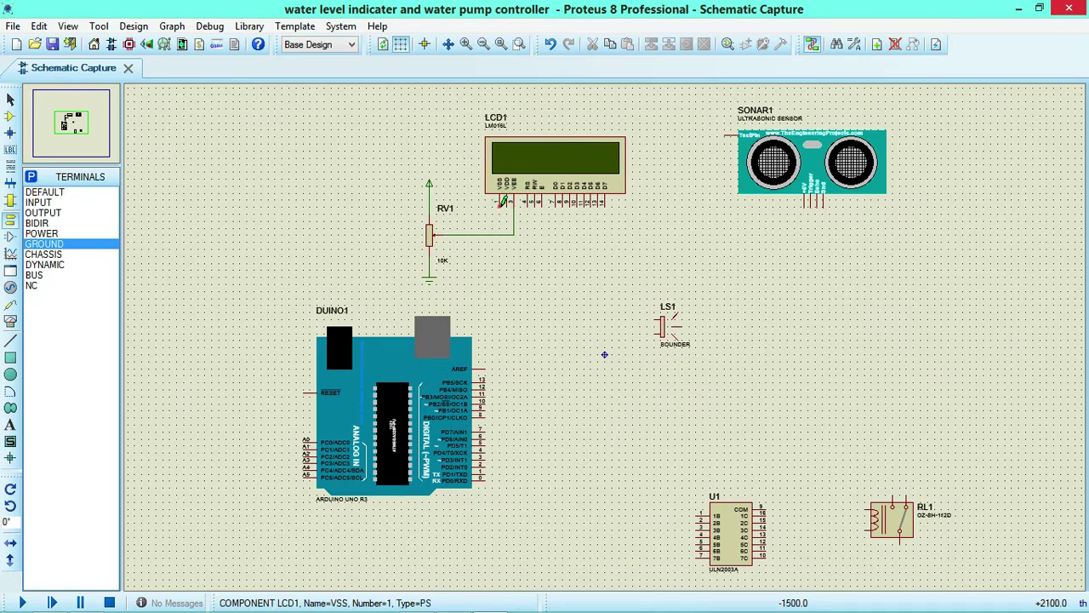
pyautogui.click(501, 204)
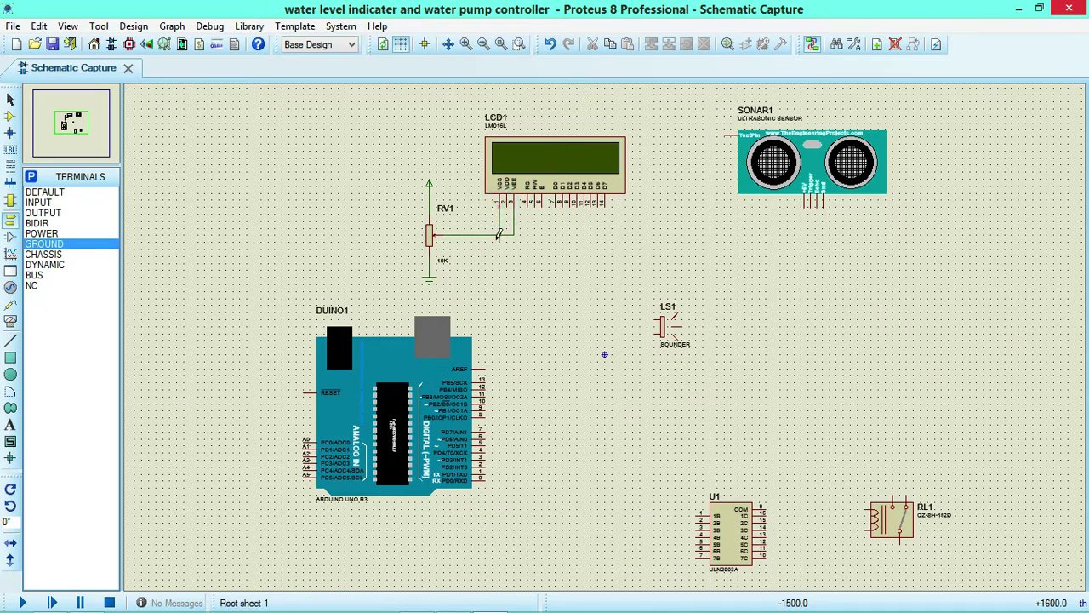
pyautogui.click(430, 255)
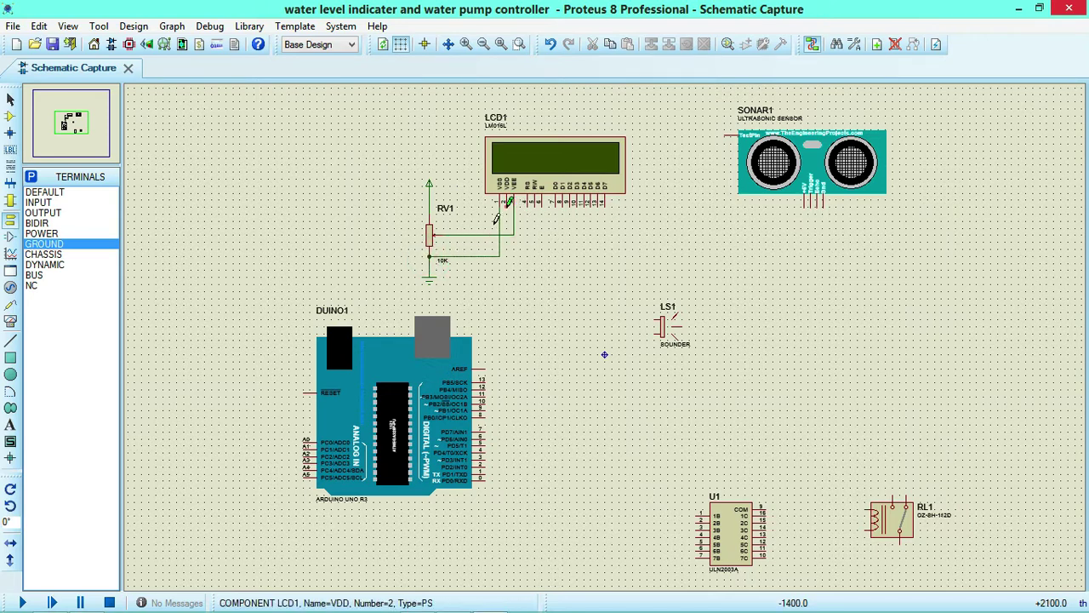
pyautogui.click(509, 204)
pyautogui.click(431, 211)
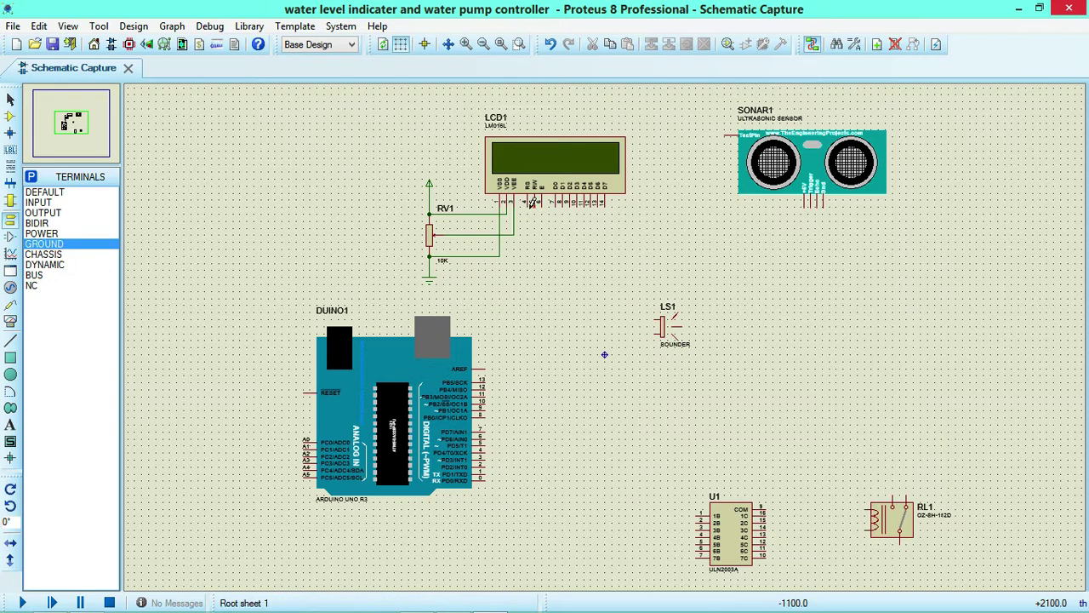
pyautogui.click(534, 204)
pyautogui.click(501, 254)
# - Wire the LCD data pins D4, D5, D6 and D7 to Arduino pins 5, 4, 3 and 2 respectively
pyautogui.click(482, 444)
pyautogui.click(586, 207)
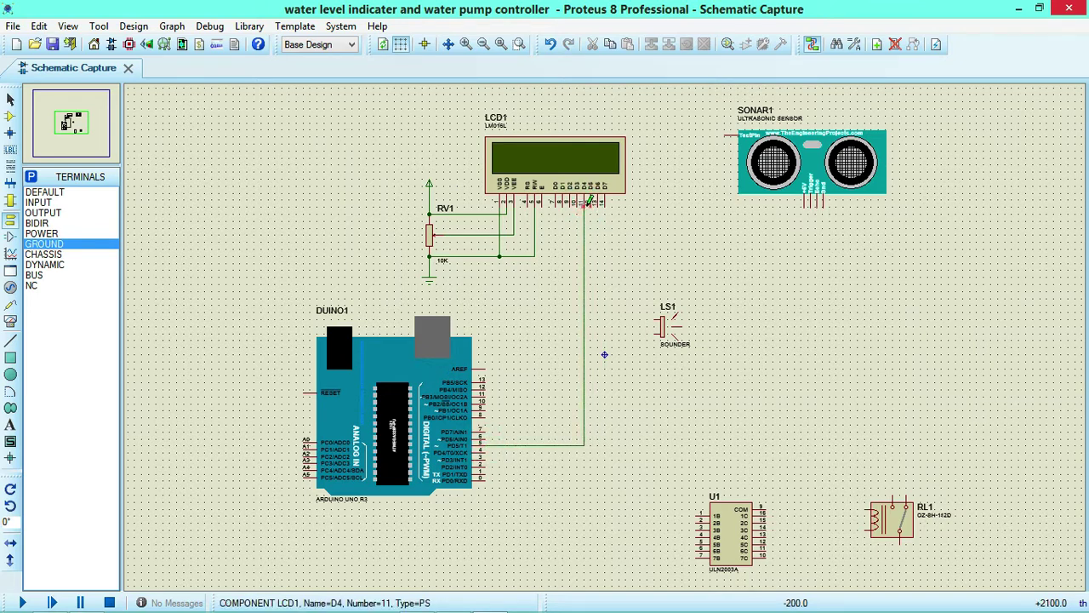
pyautogui.click(592, 201)
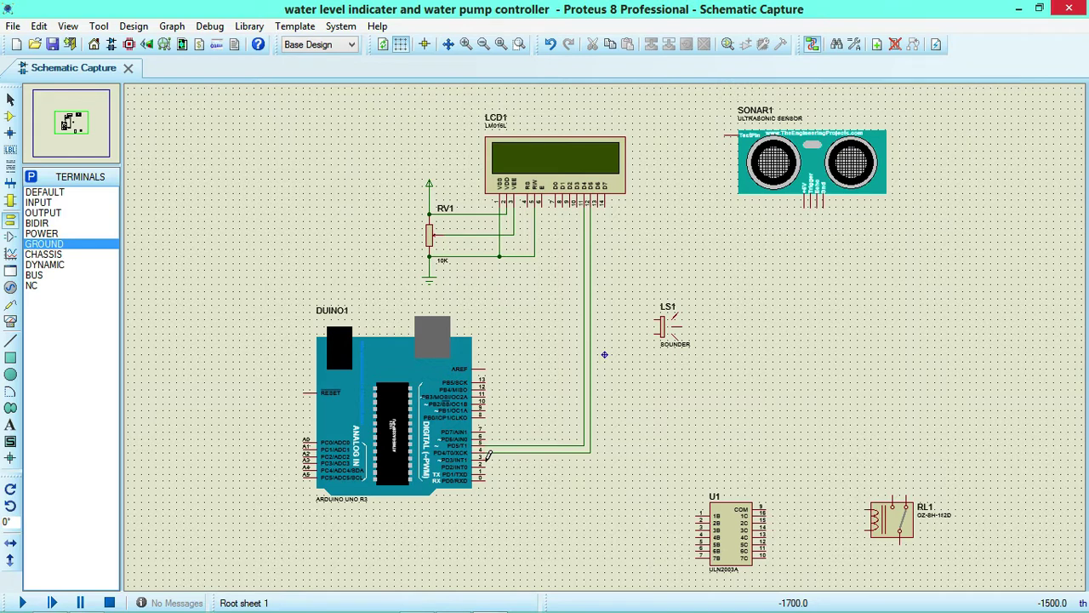
pyautogui.click(488, 453)
pyautogui.click(600, 202)
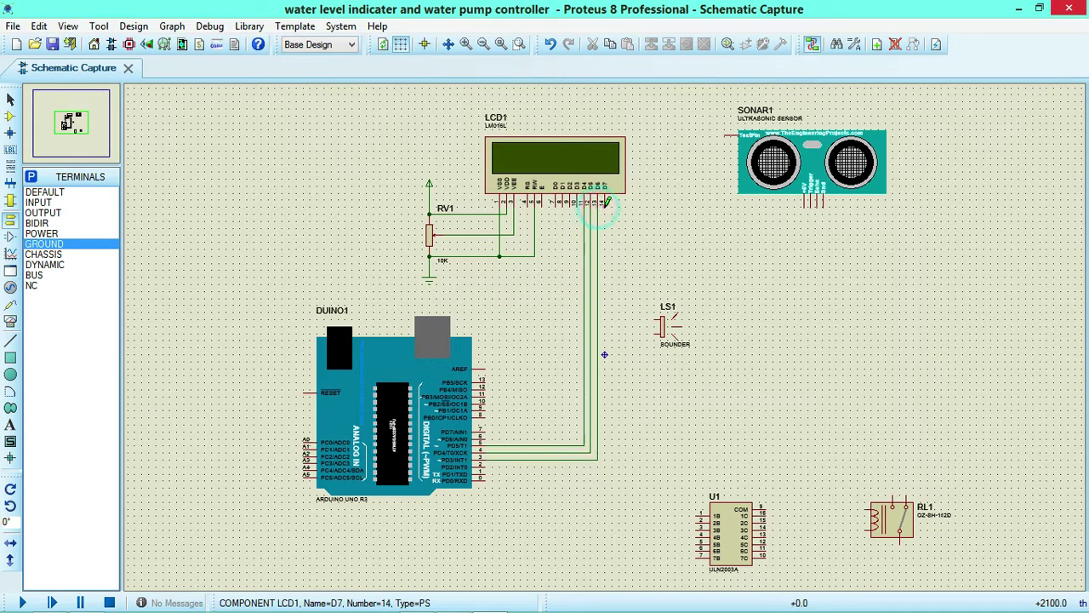
pyautogui.click(604, 203)
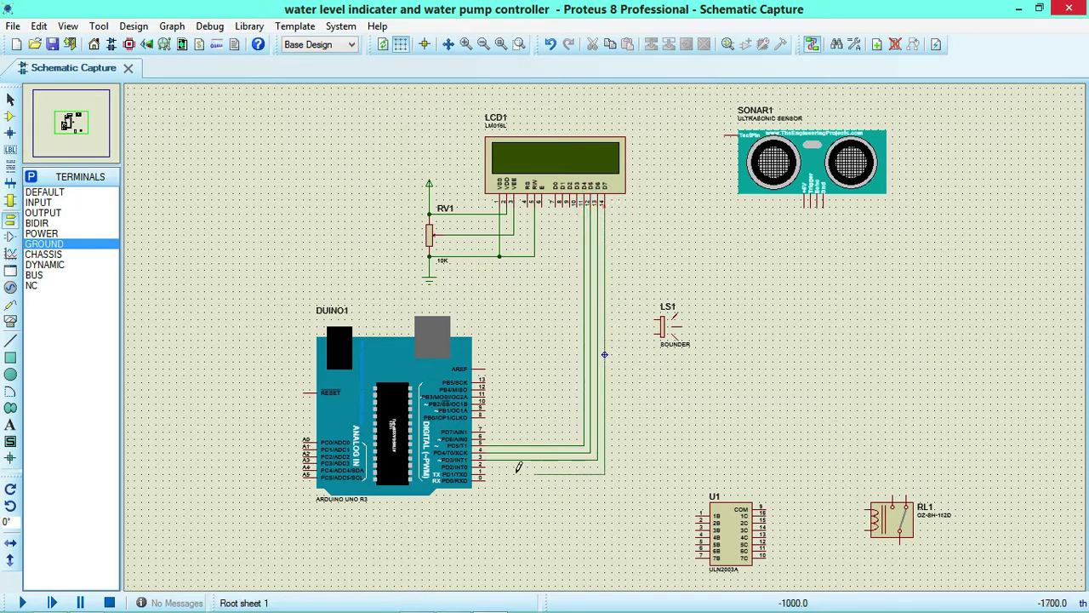
pyautogui.click(487, 464)
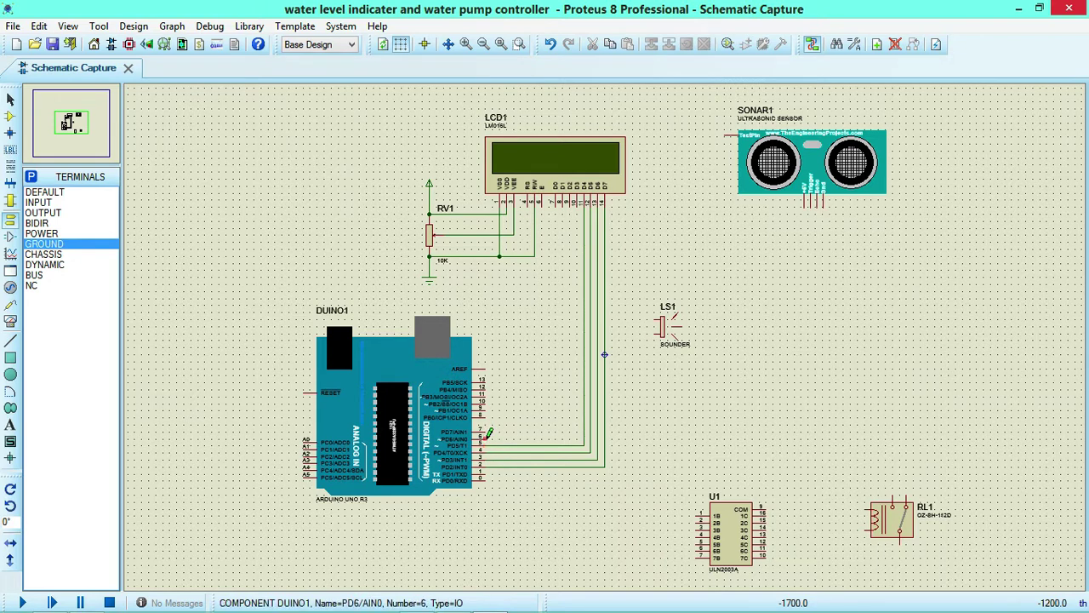
# - Connect the LCD's E pin to Arduino pin 6 and its RS pin to Arduino pin 7
pyautogui.click(487, 439)
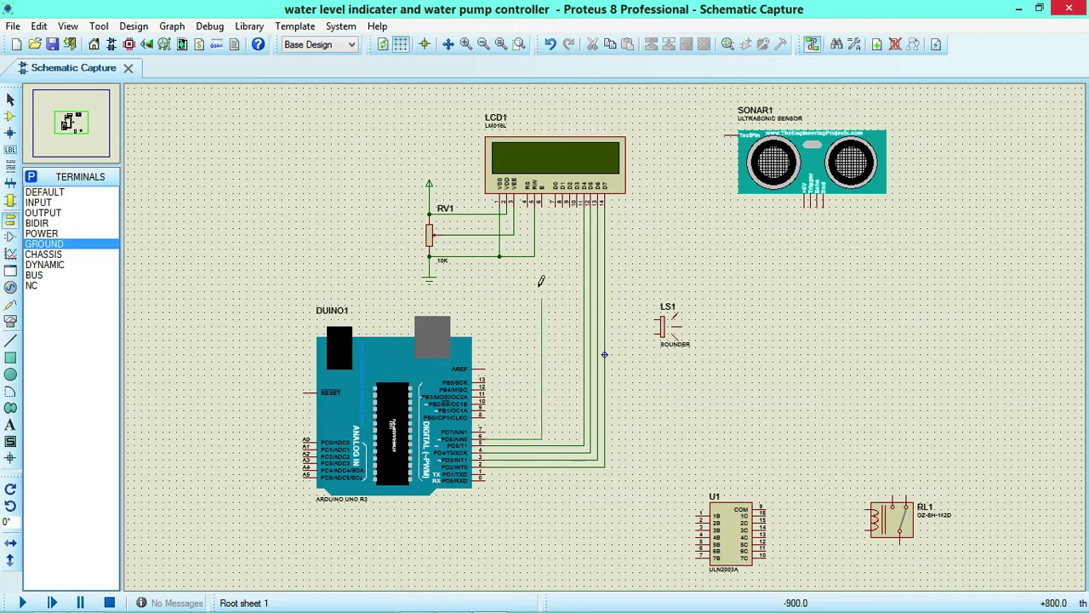
pyautogui.click(545, 201)
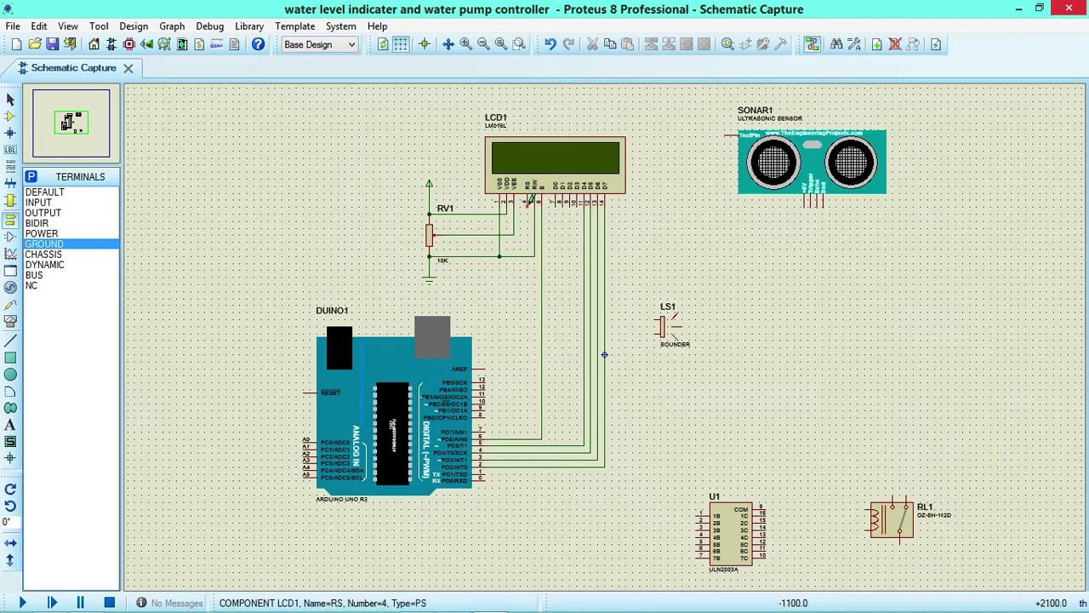
pyautogui.click(530, 201)
pyautogui.click(489, 426)
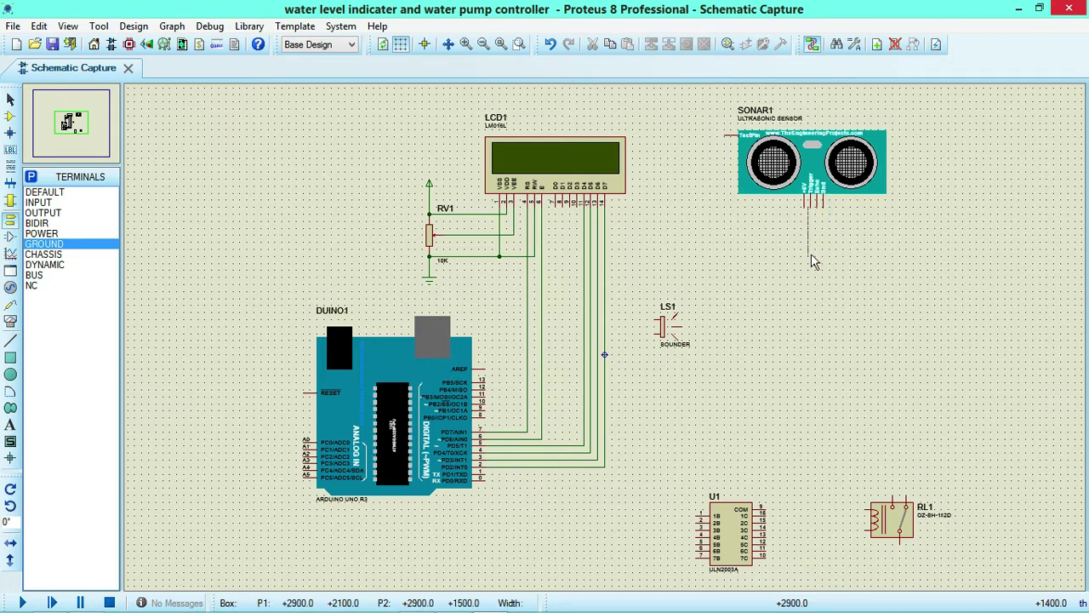
# - Wire the ultrasonic sensor's Trigger pin to Arduino pin 10 and its Echo pin to Arduino pin 11
pyautogui.click(809, 204)
pyautogui.rightClick(813, 217)
pyautogui.click(802, 204)
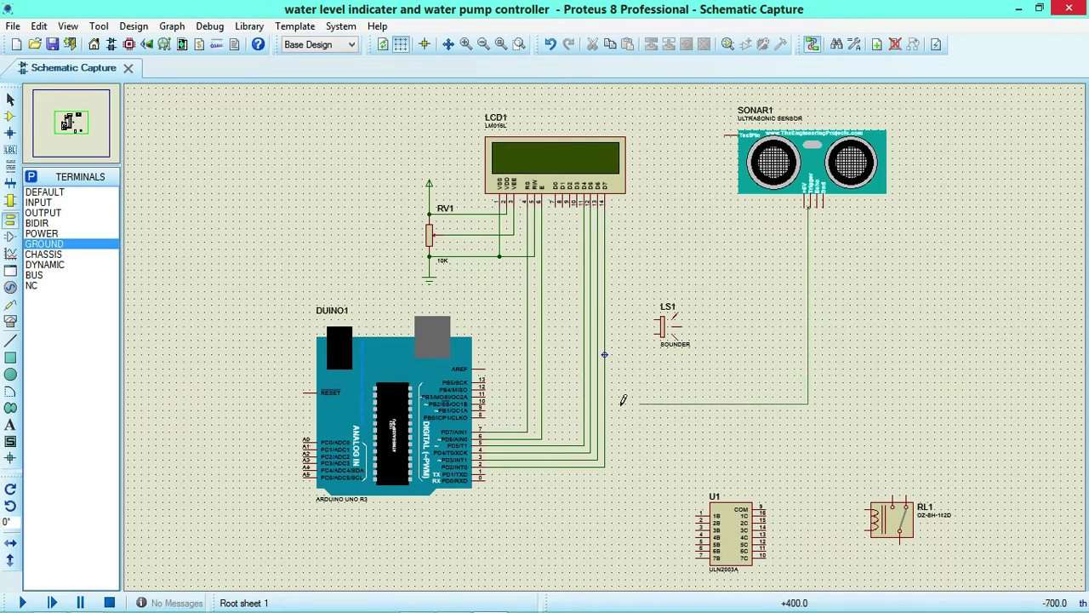
pyautogui.click(487, 400)
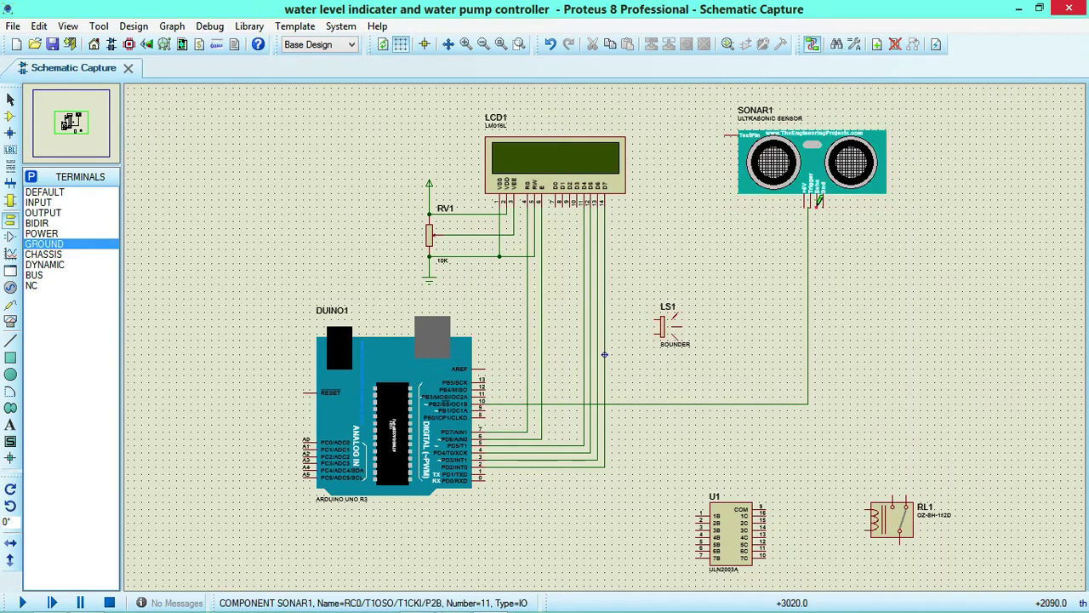
pyautogui.click(815, 203)
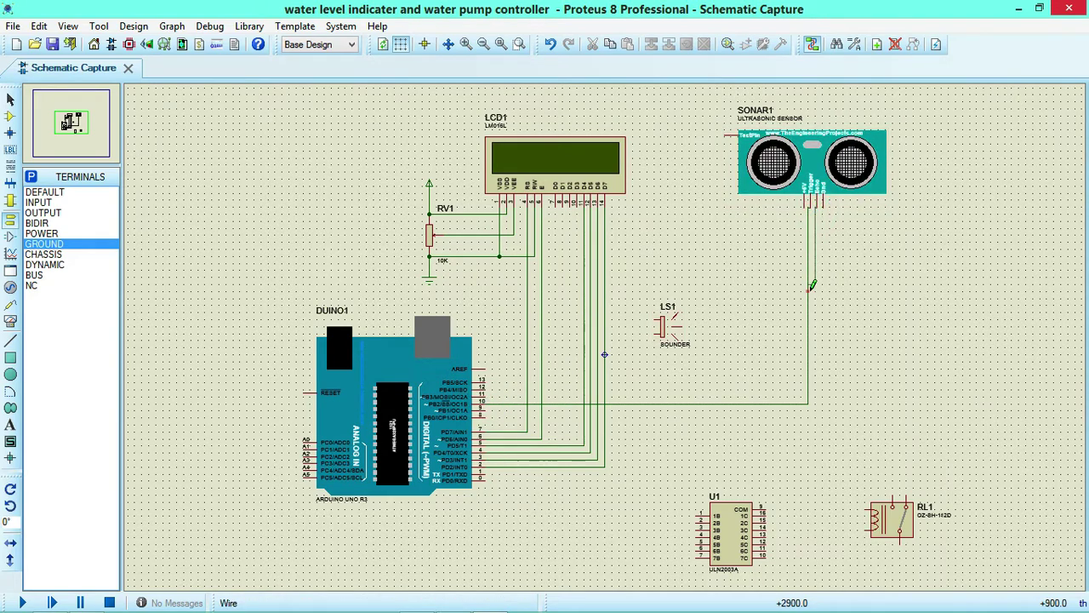
pyautogui.click(487, 396)
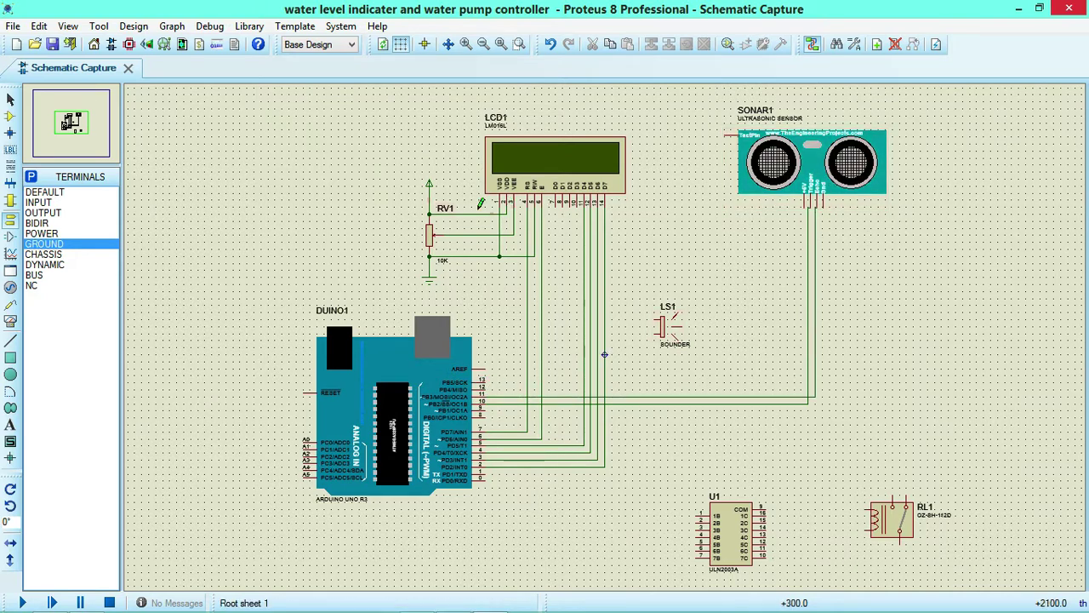
# - Place POWER and GROUND terminals below the ultrasonic sensor and wire them to its +5V and Gnd pins
pyautogui.click(43, 234)
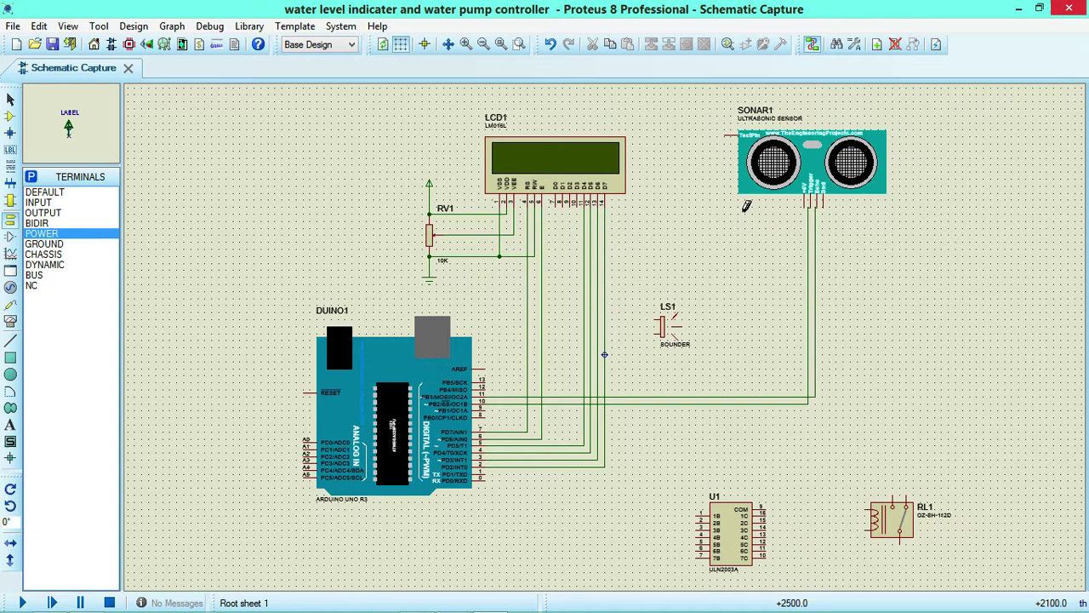
pyautogui.click(768, 218)
pyautogui.click(765, 226)
pyautogui.click(804, 206)
pyautogui.click(59, 244)
pyautogui.click(870, 235)
pyautogui.click(823, 204)
pyautogui.click(870, 226)
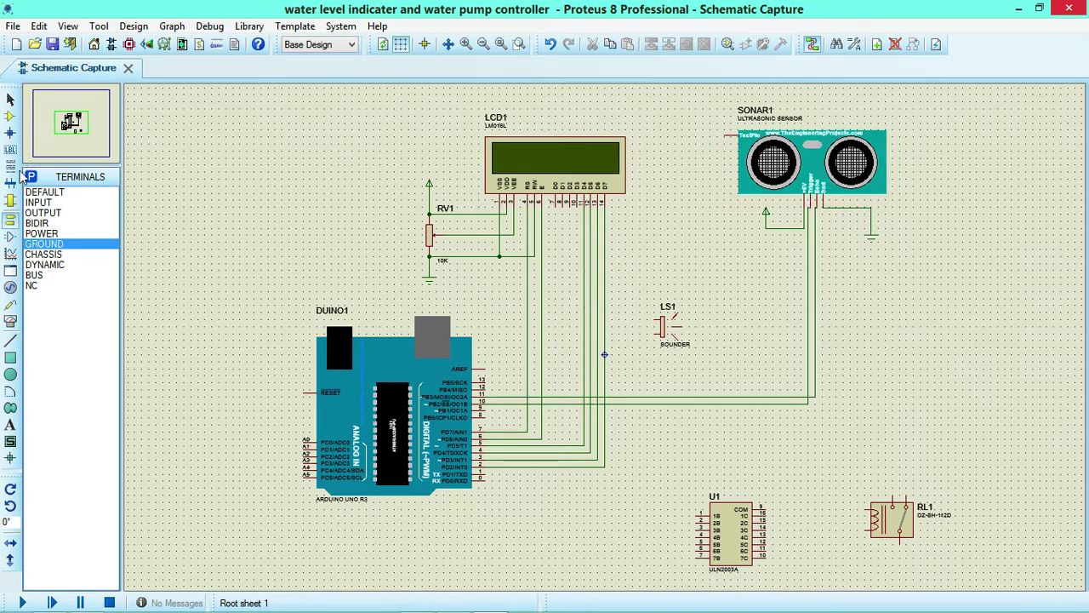
# - Find the POT-HG potentiometer with the keywords "pot -hg", add it to the device list and place it right of the ultrasonic sensor
pyautogui.click(10, 116)
pyautogui.click(31, 176)
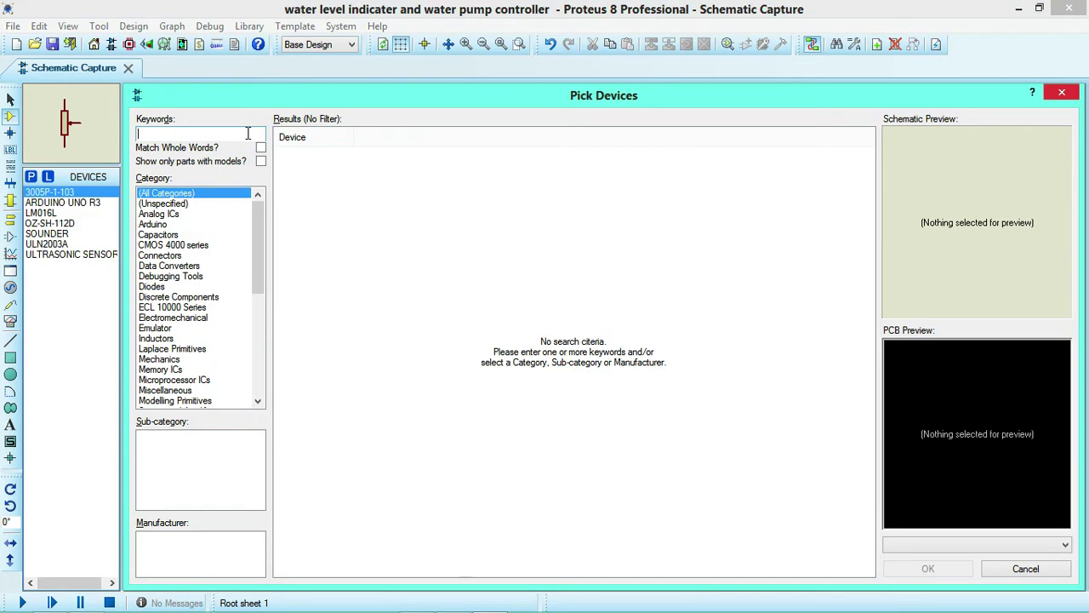
pyautogui.write('pot-hg')
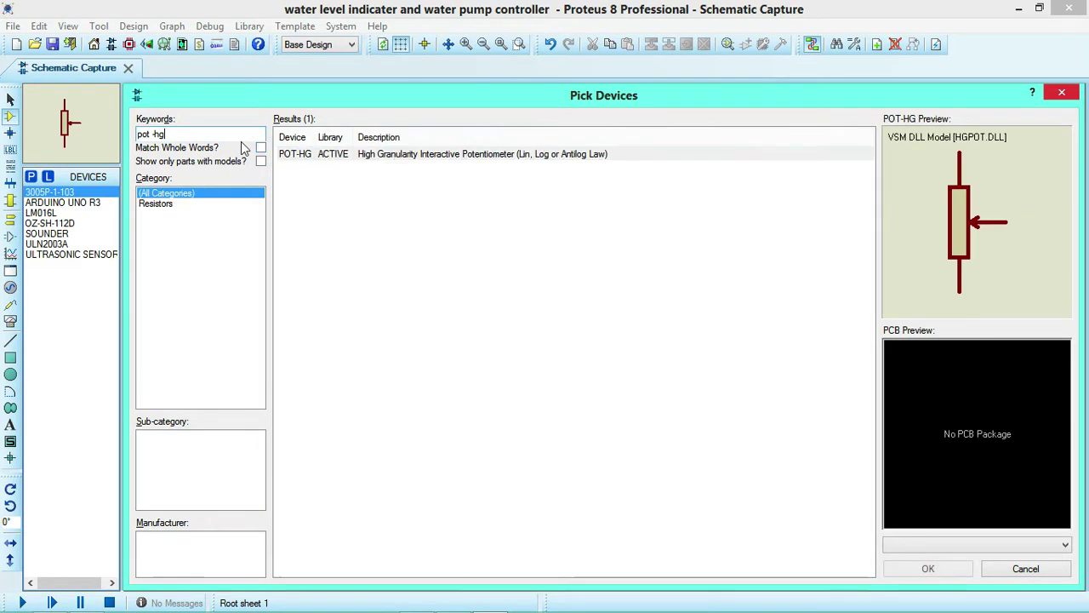
pyautogui.click(401, 153)
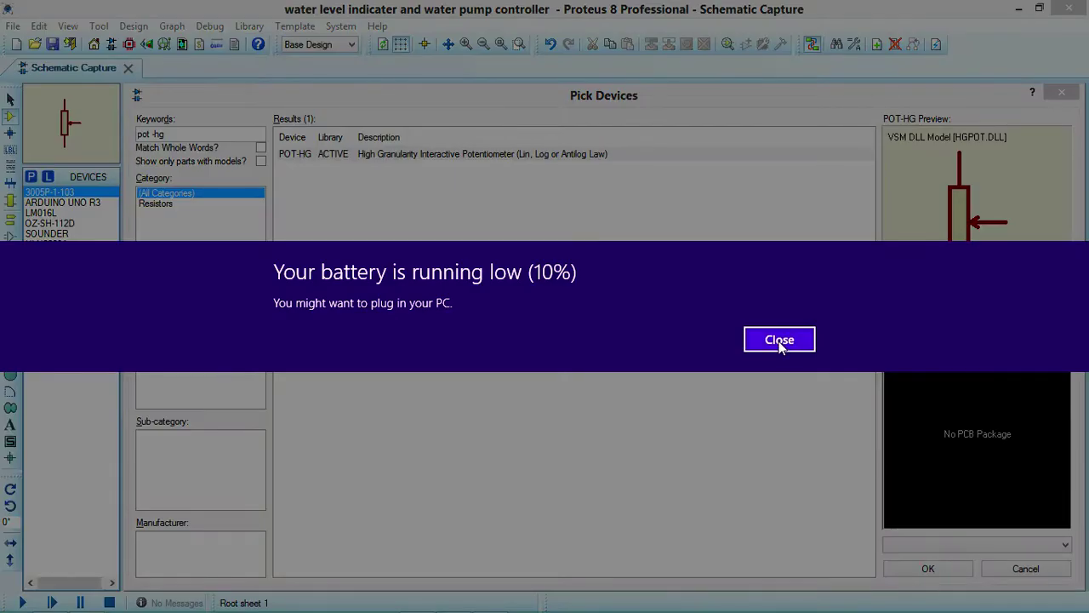
pyautogui.click(768, 339)
pyautogui.click(947, 569)
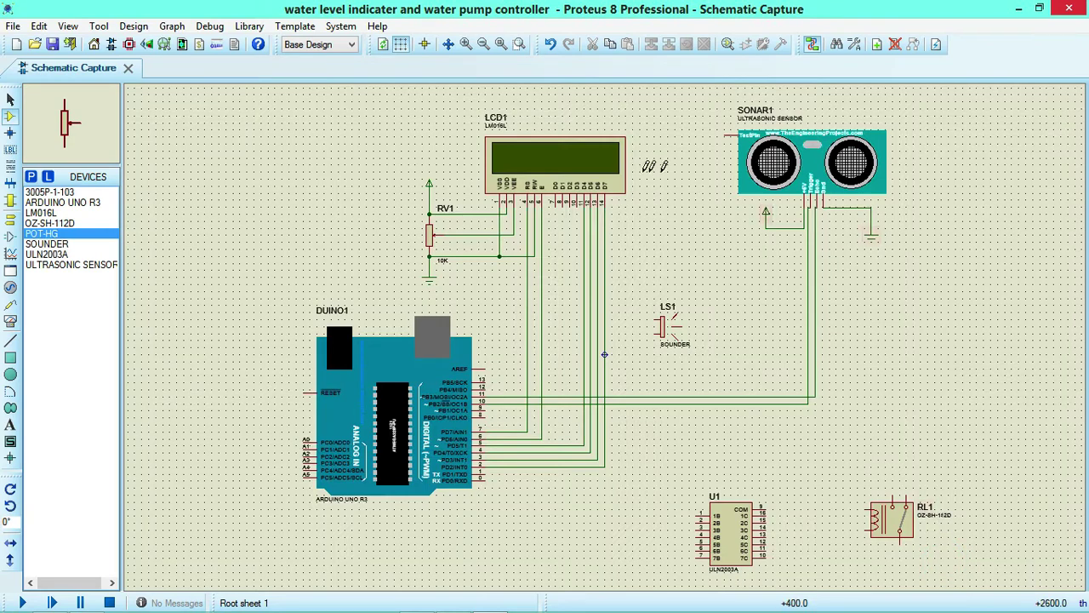
pyautogui.click(965, 173)
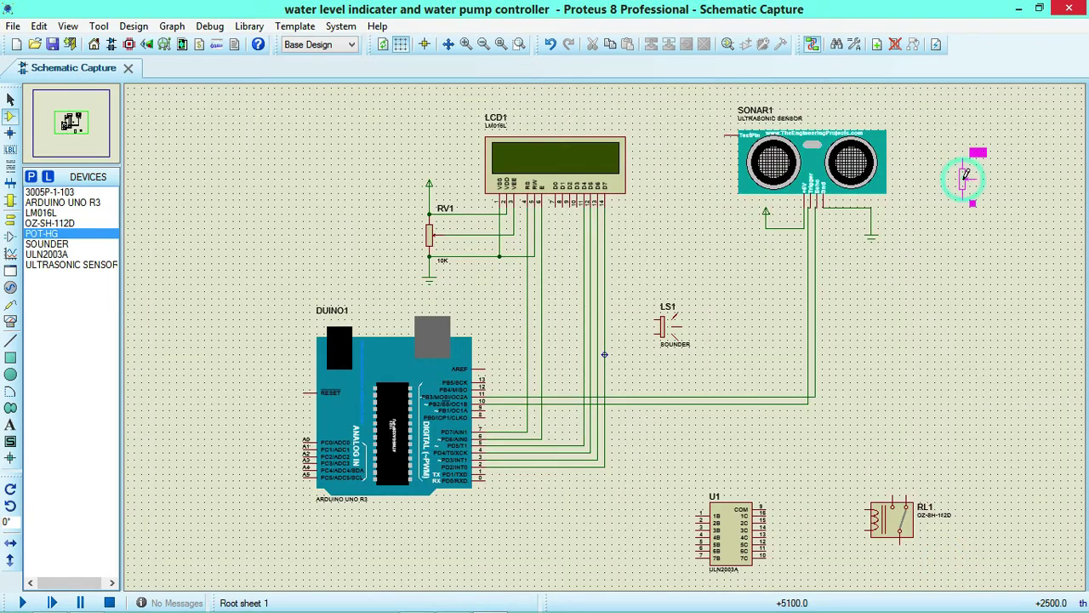
pyautogui.click(968, 178)
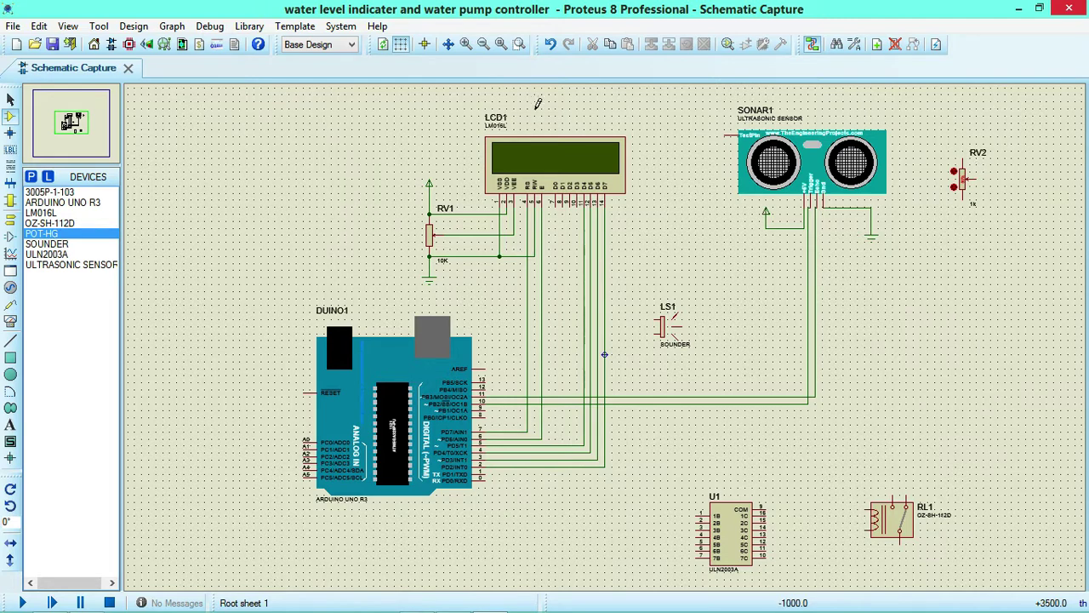
# - Wire the ultrasonic sensor's TestPin to RV2's wiper and connect a GROUND terminal below and a POWER terminal above RV2
pyautogui.click(723, 104)
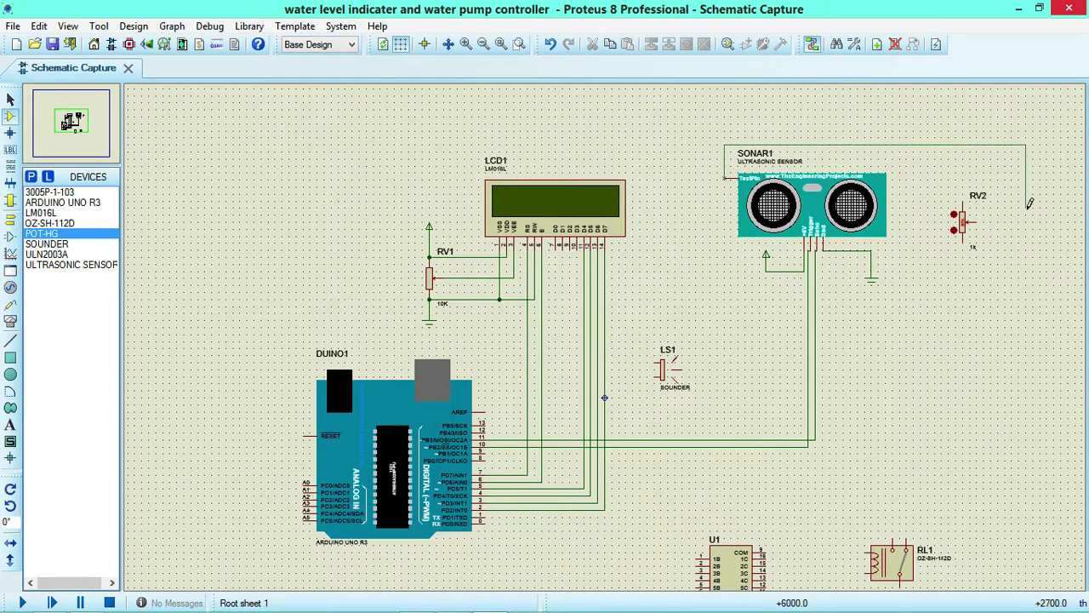
pyautogui.click(978, 219)
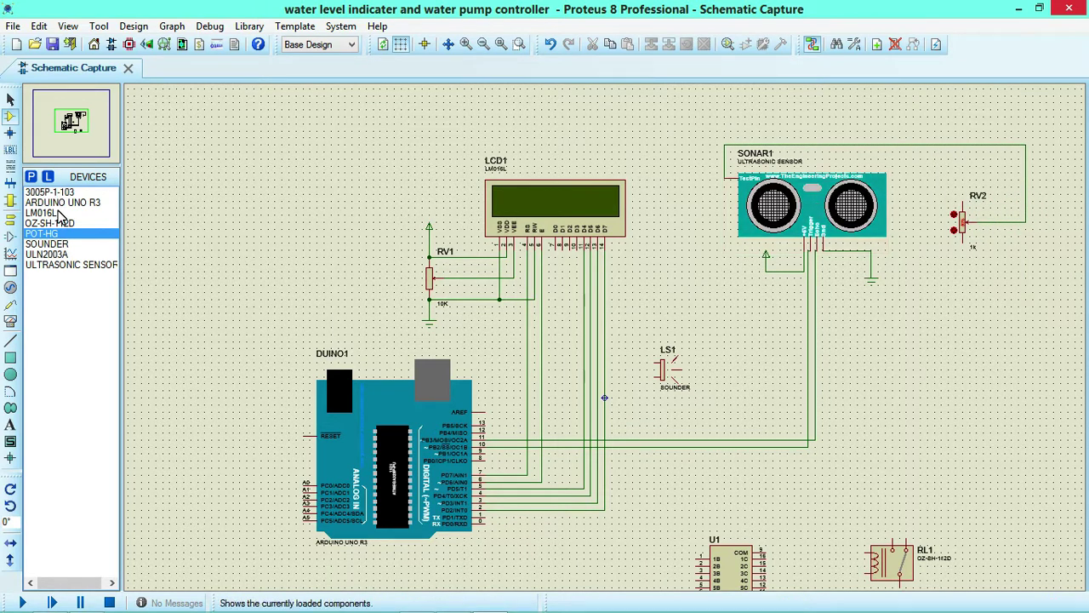
pyautogui.click(10, 208)
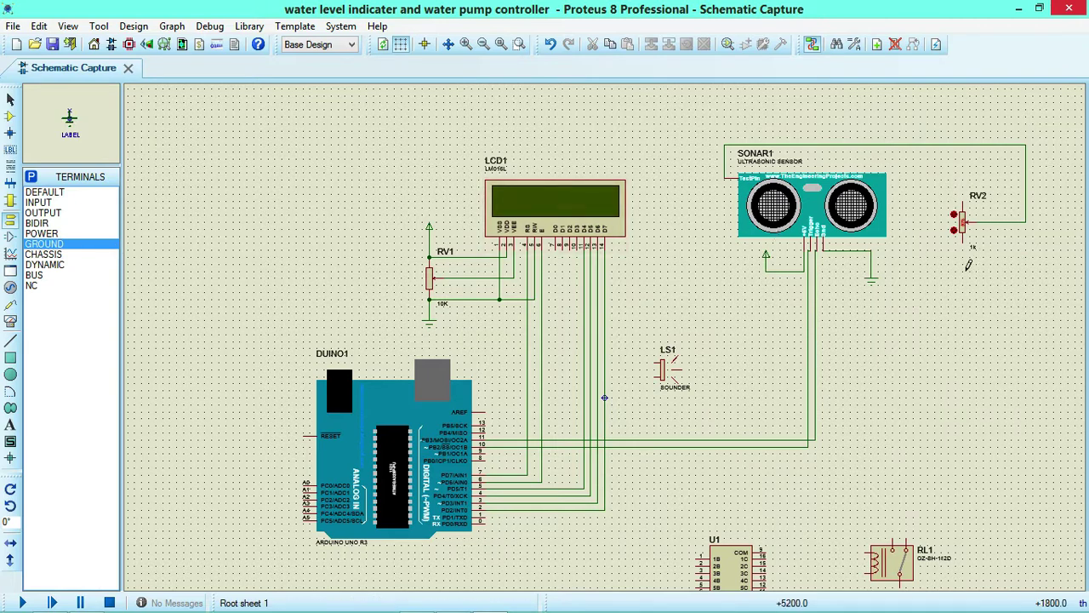
pyautogui.click(965, 266)
pyautogui.click(41, 233)
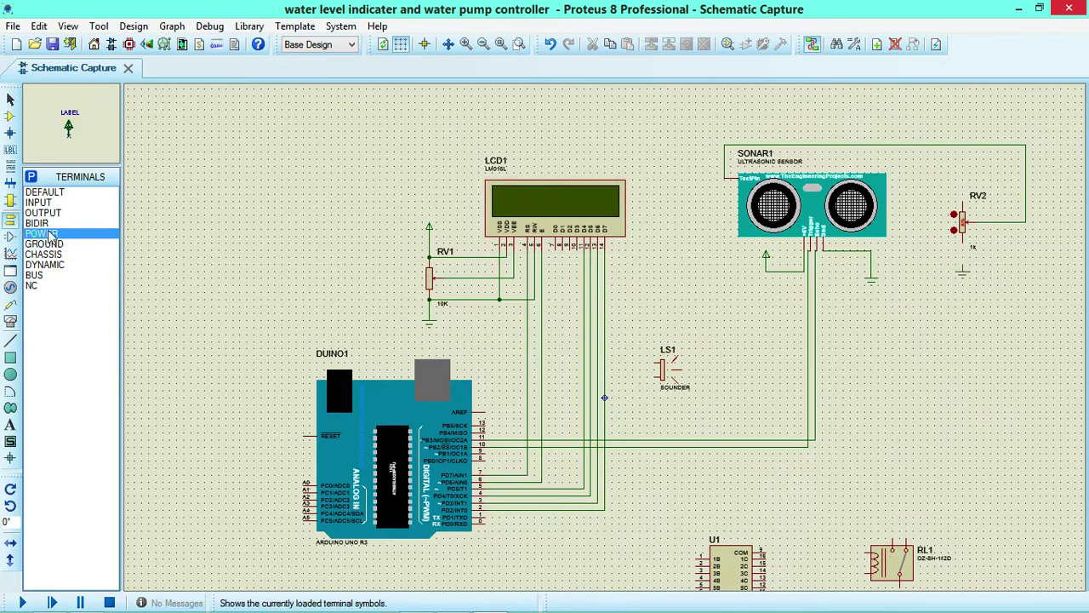
pyautogui.click(962, 171)
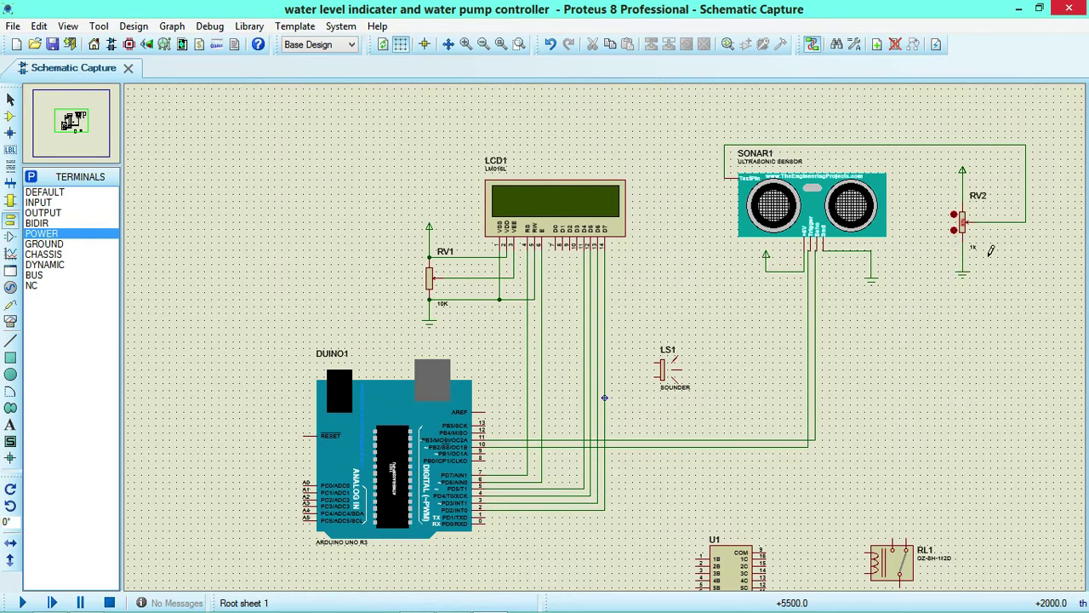
# - Wire Arduino pin A0 to U1's 4B input and U1's 4C output to the lower coil pin of relay RL1
pyautogui.scroll(1, 510, 341)
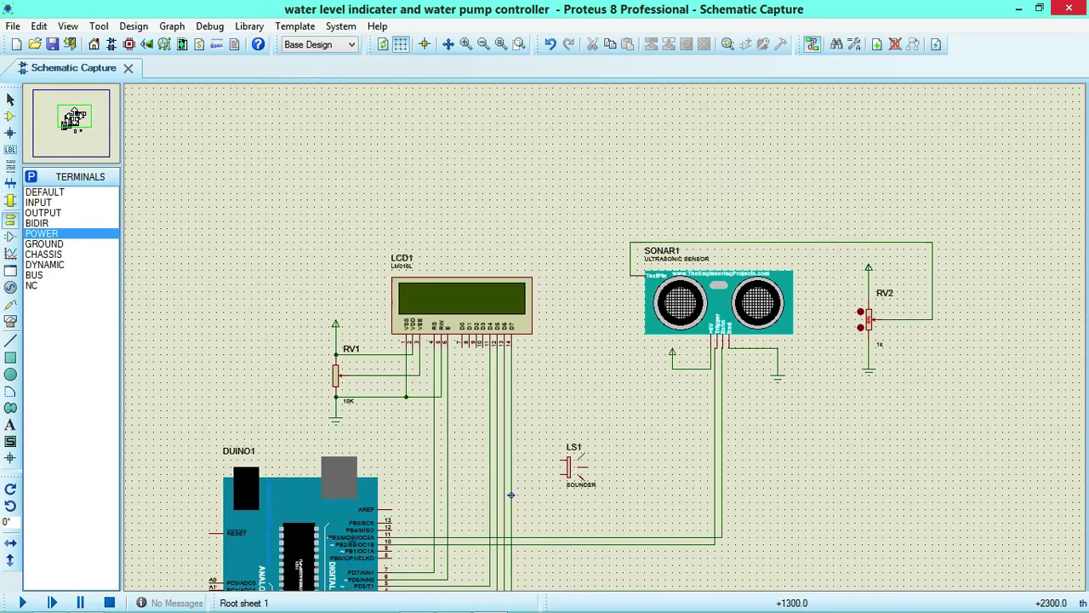
pyautogui.scroll(-1, 610, 478)
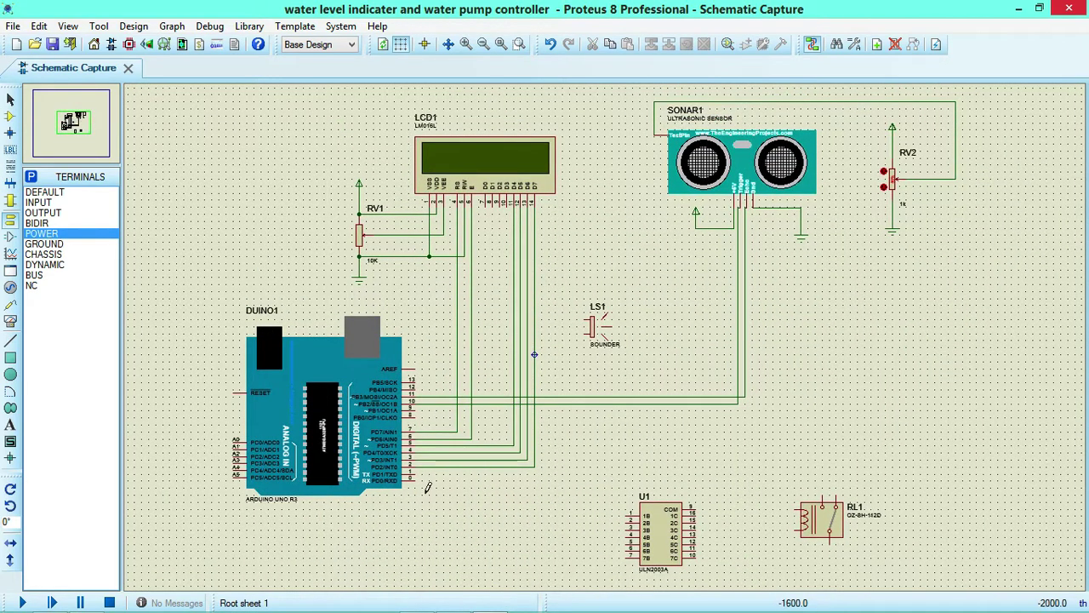
pyautogui.click(233, 439)
pyautogui.click(631, 537)
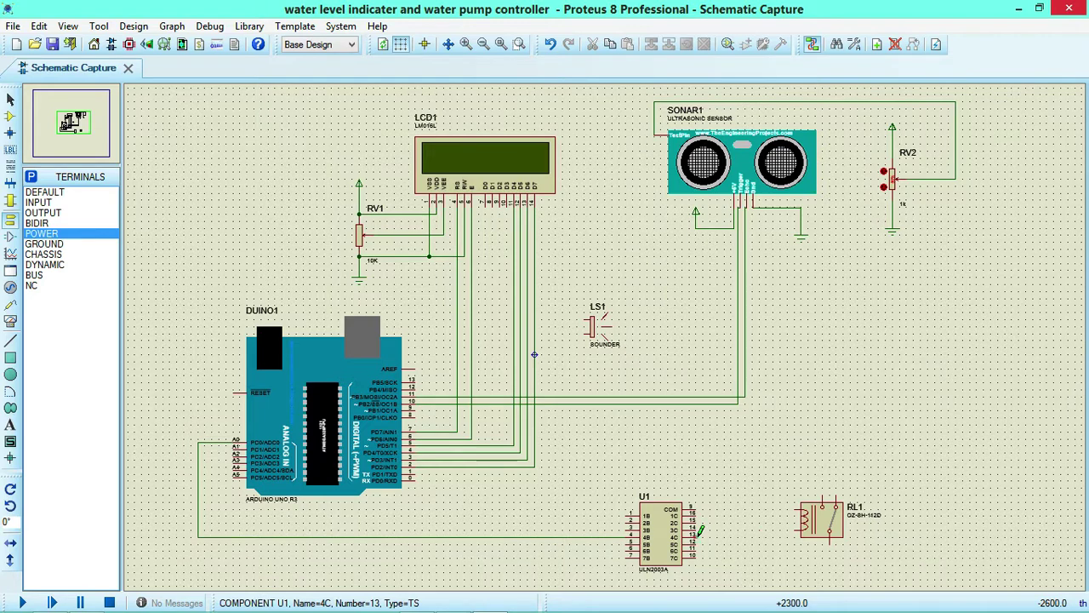
pyautogui.click(698, 533)
pyautogui.click(796, 521)
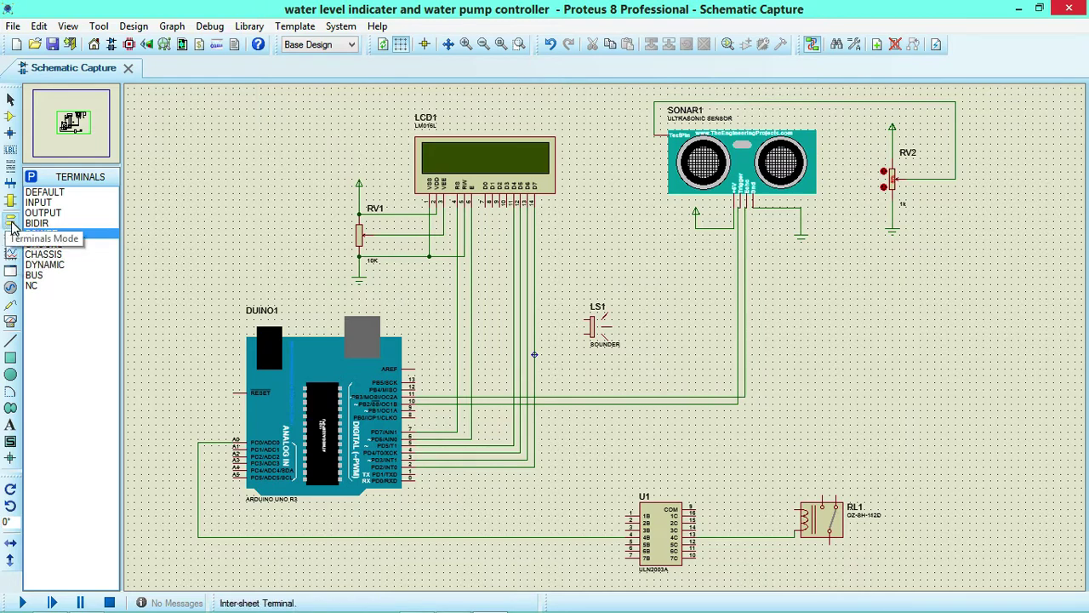
# - Place a POWER terminal above and between U1 and RL1, and wire it to U1's COM pin and the relay's upper coil pin
pyautogui.click(43, 233)
pyautogui.click(787, 438)
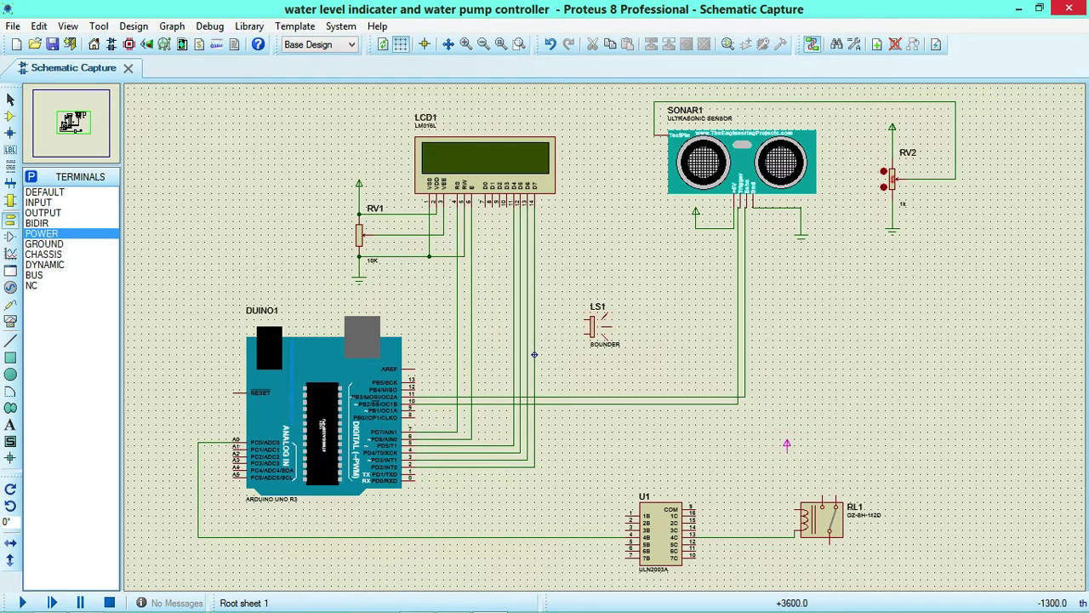
pyautogui.click(787, 441)
pyautogui.click(696, 504)
pyautogui.click(797, 503)
pyautogui.click(787, 437)
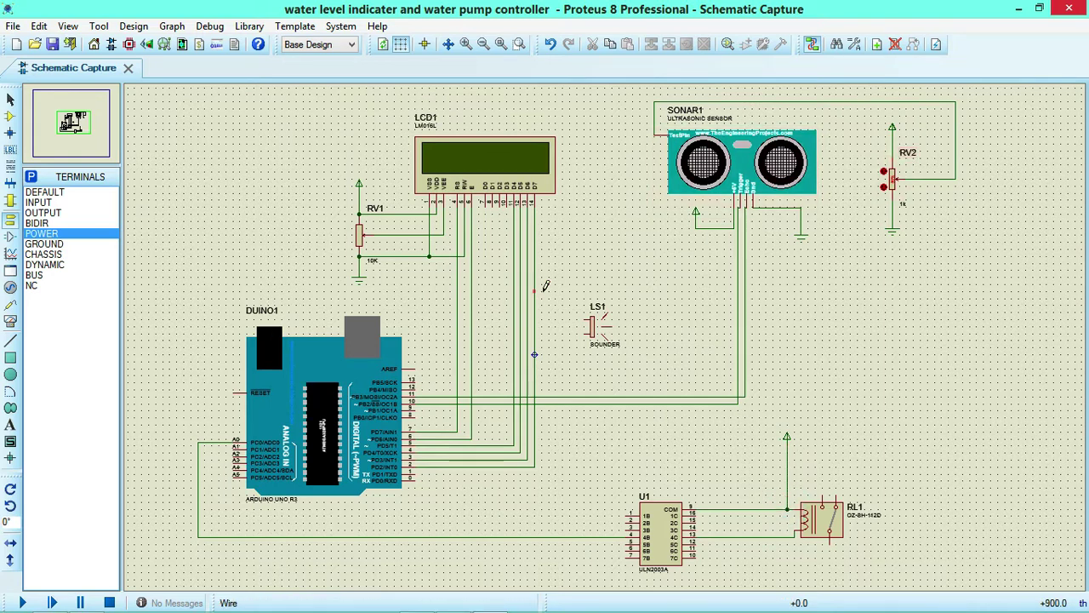
# - Wire Arduino pin 13 to sounder LS1's lower pin and connect a GROUND terminal above LS1 to its upper pin
pyautogui.click(416, 379)
pyautogui.click(585, 333)
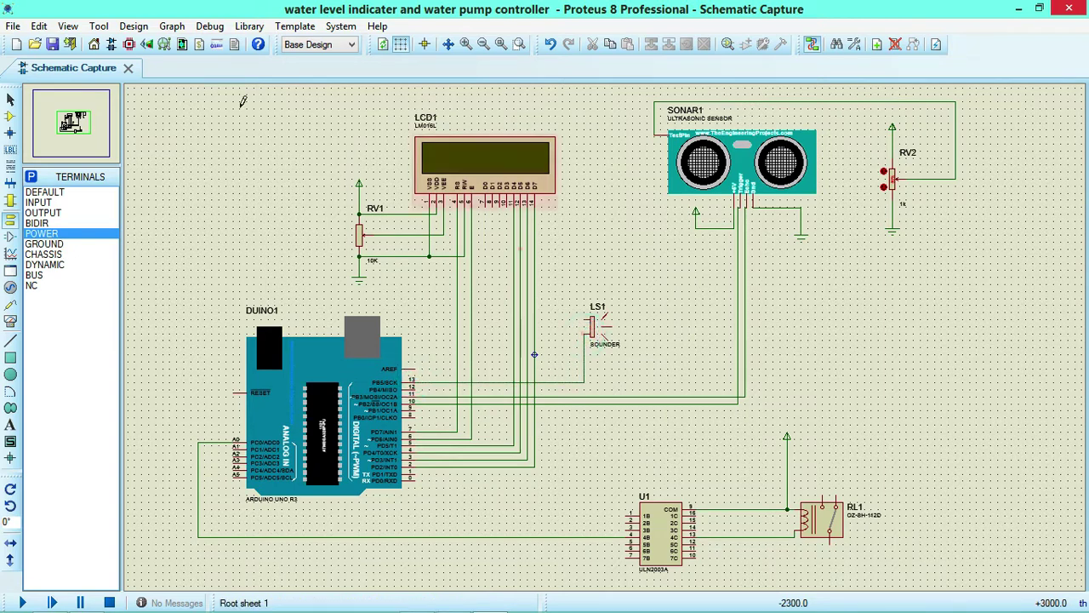
pyautogui.click(85, 244)
pyautogui.click(618, 284)
pyautogui.click(619, 278)
pyautogui.click(584, 311)
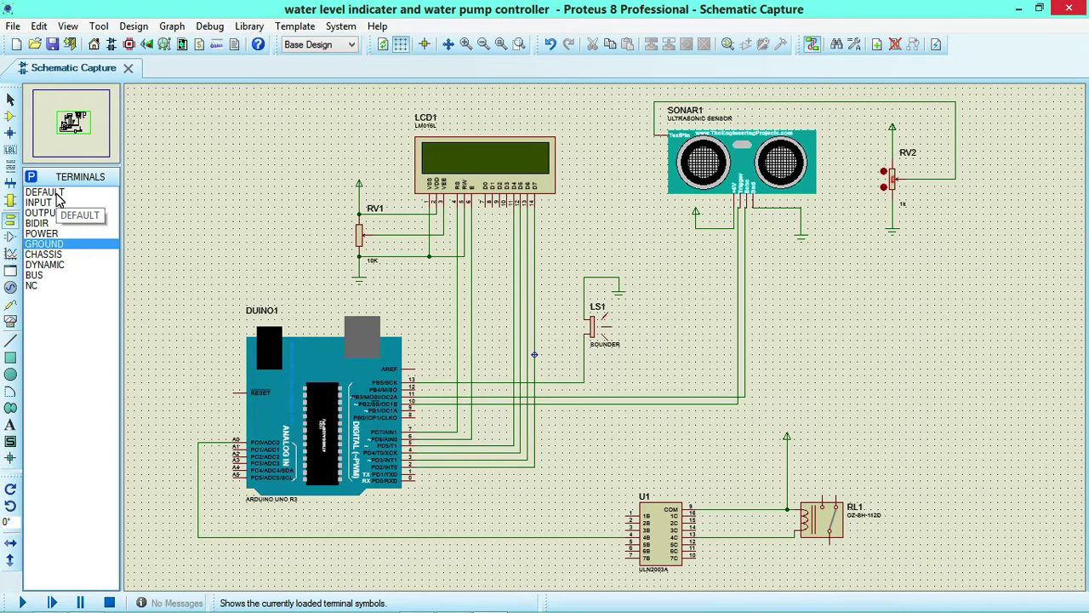
# - Find the BATTERY device from the DEVICE library with the keyword "battery" and place it to the right of relay RL1
pyautogui.click(10, 116)
pyautogui.click(31, 176)
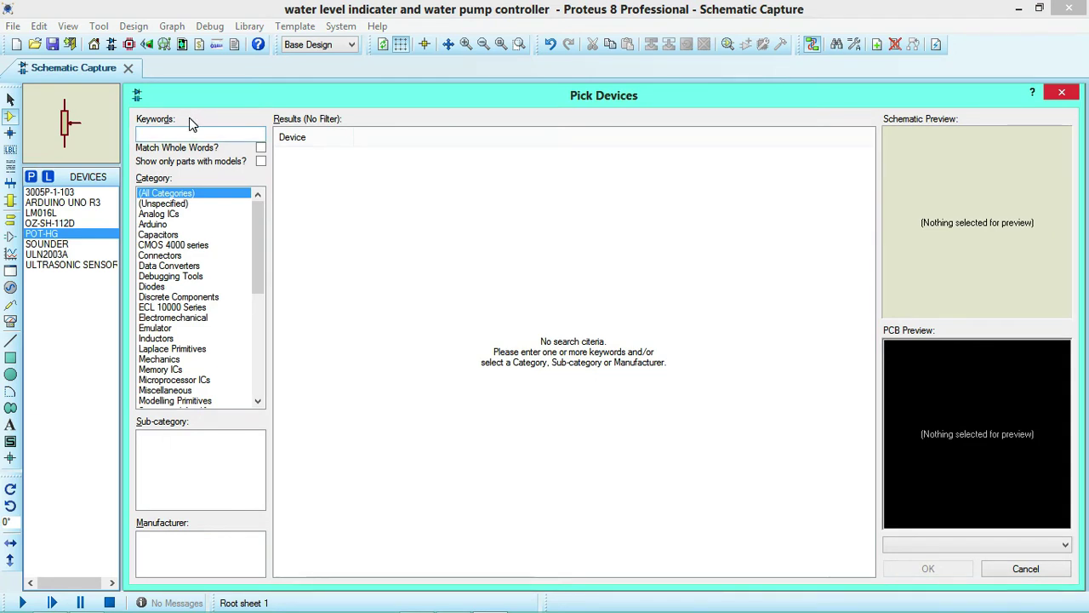
pyautogui.write('battery')
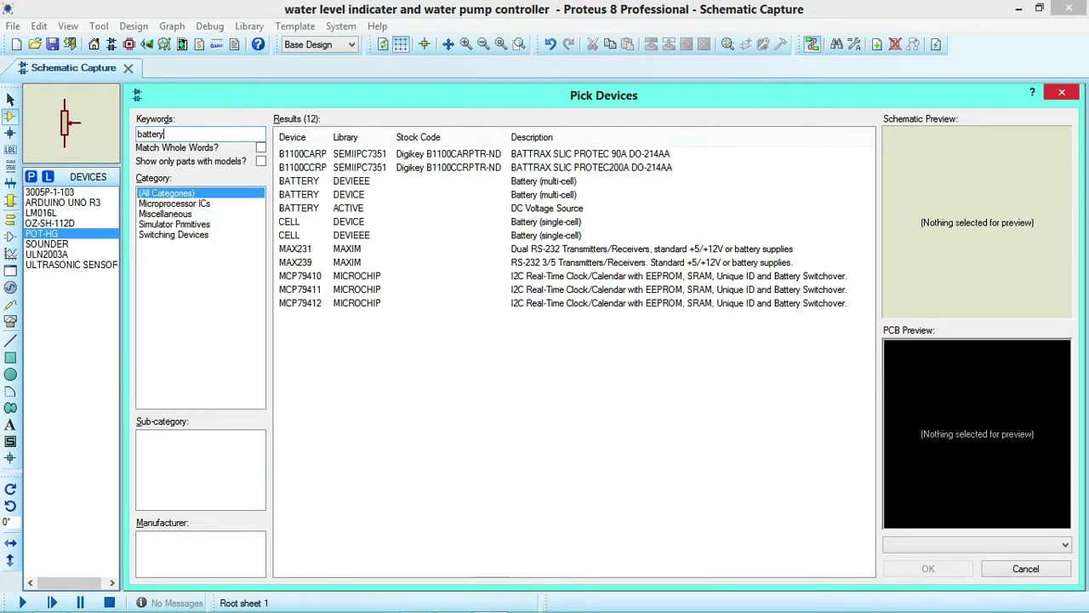
pyautogui.click(348, 154)
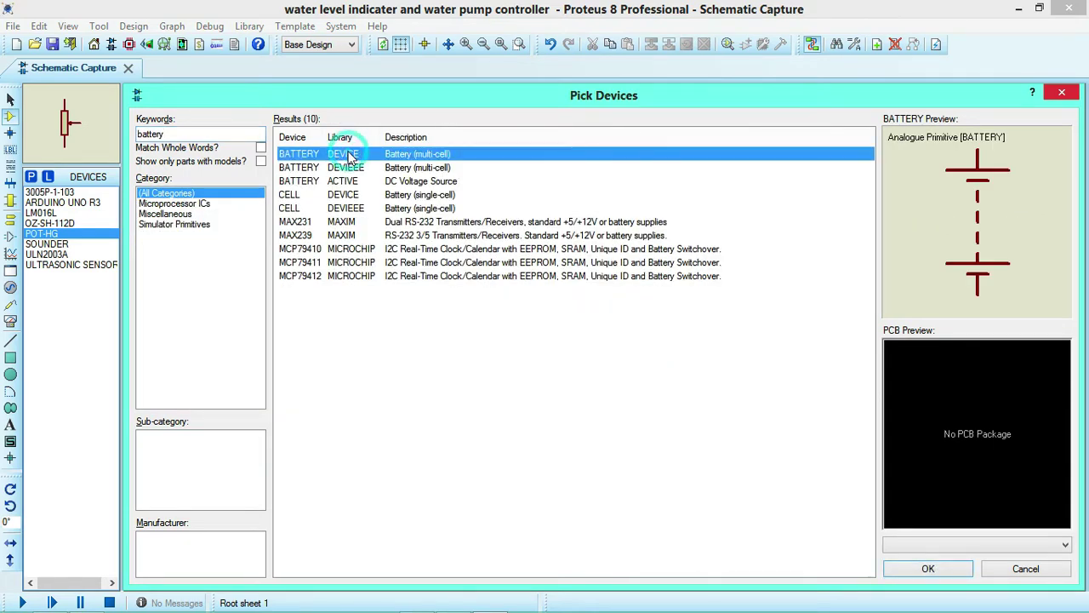
pyautogui.click(928, 568)
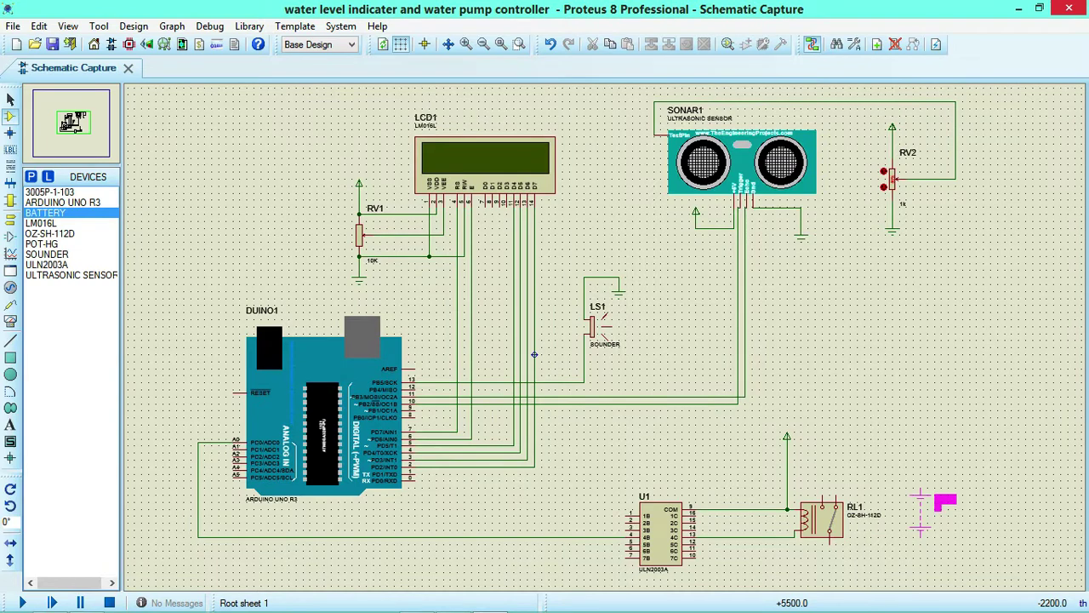
pyautogui.click(985, 481)
# - Find the MOTOR device from the ACTIVE library with the keyword "motor" and place it to the right of BAT1
pyautogui.click(30, 176)
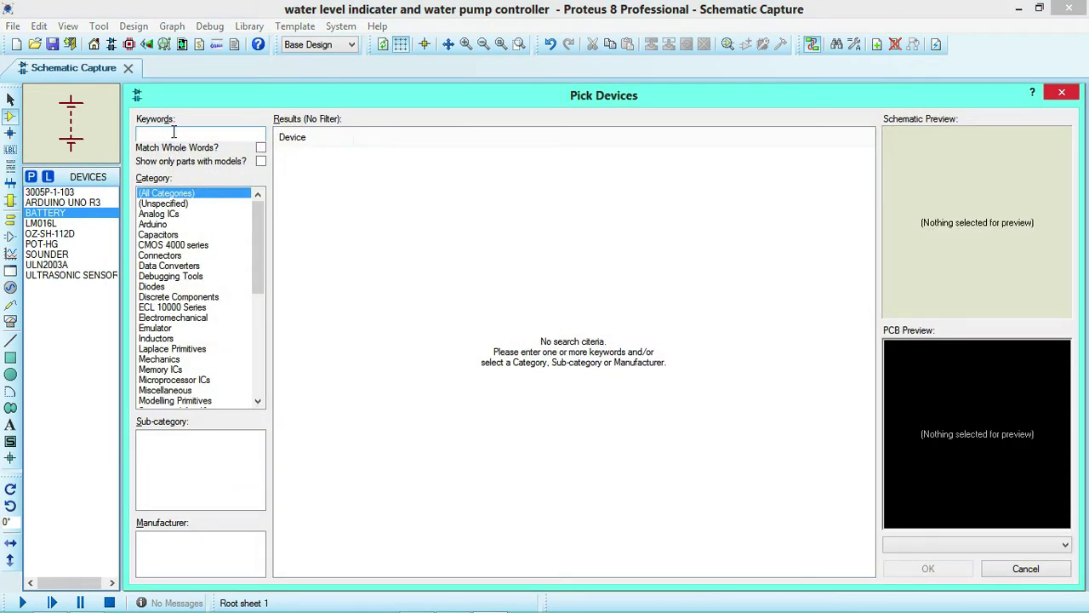
pyautogui.write('motor')
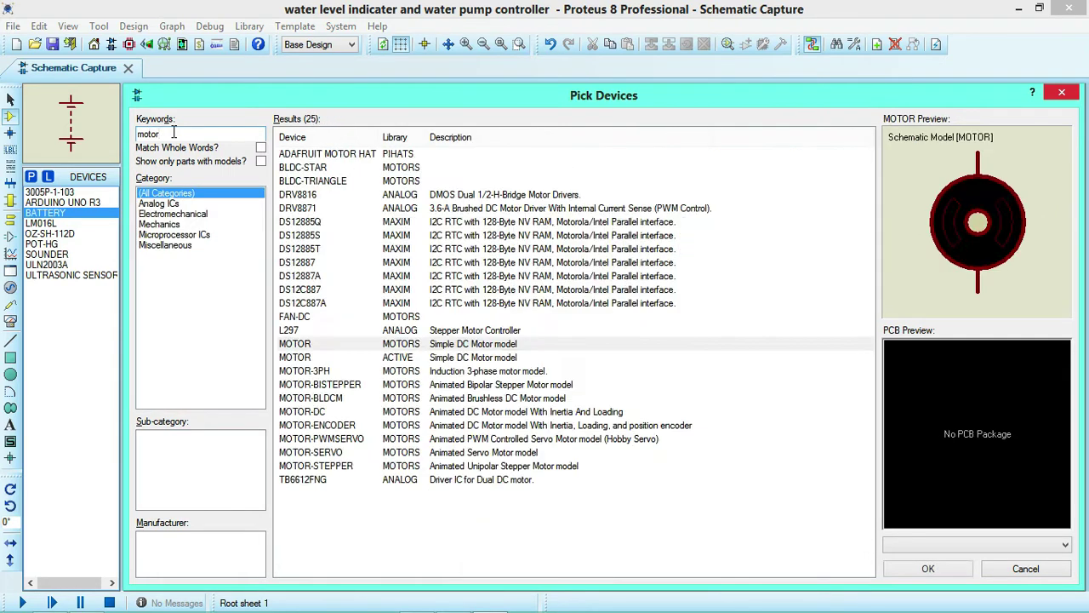
pyautogui.click(310, 345)
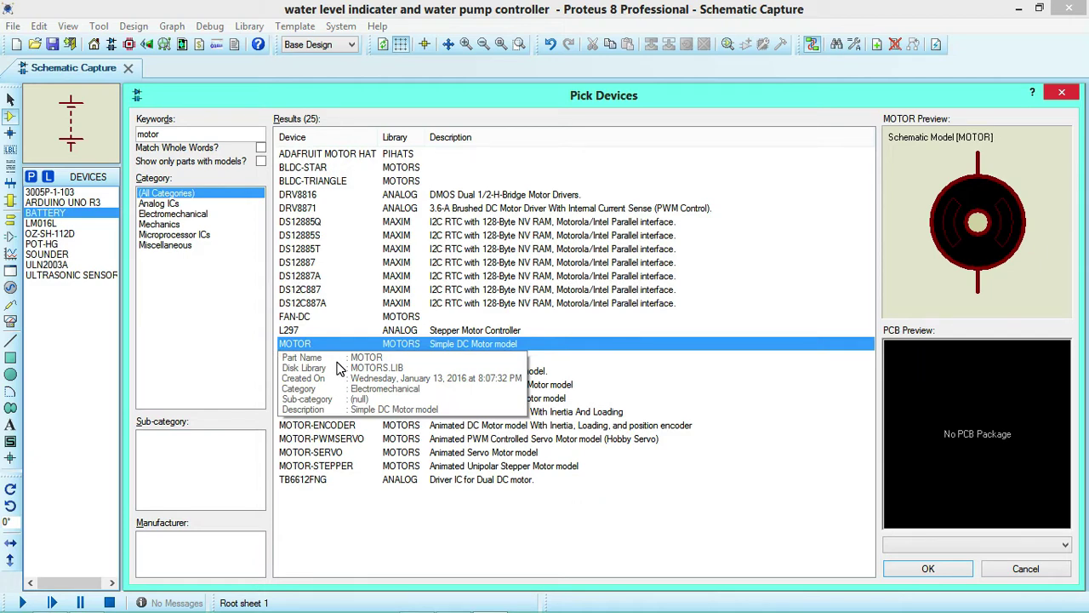
pyautogui.press('Down')
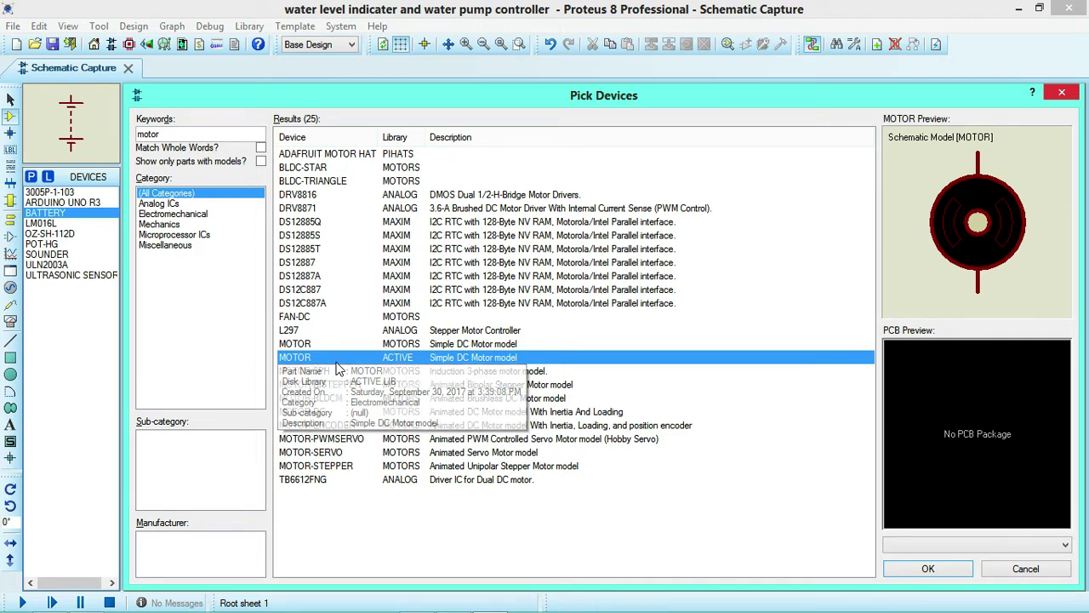
pyautogui.click(928, 568)
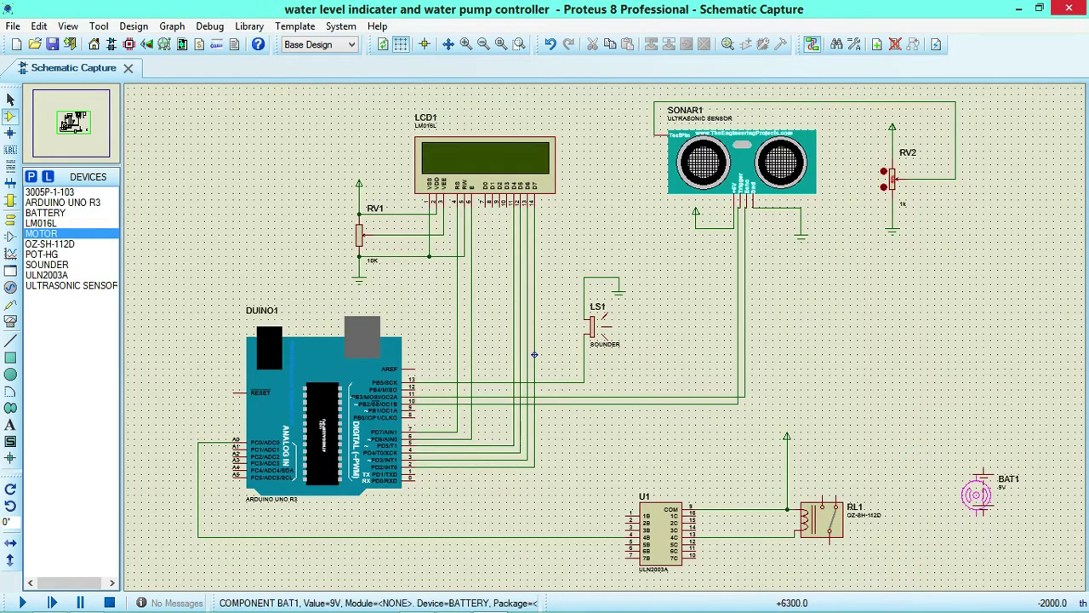
pyautogui.click(1053, 487)
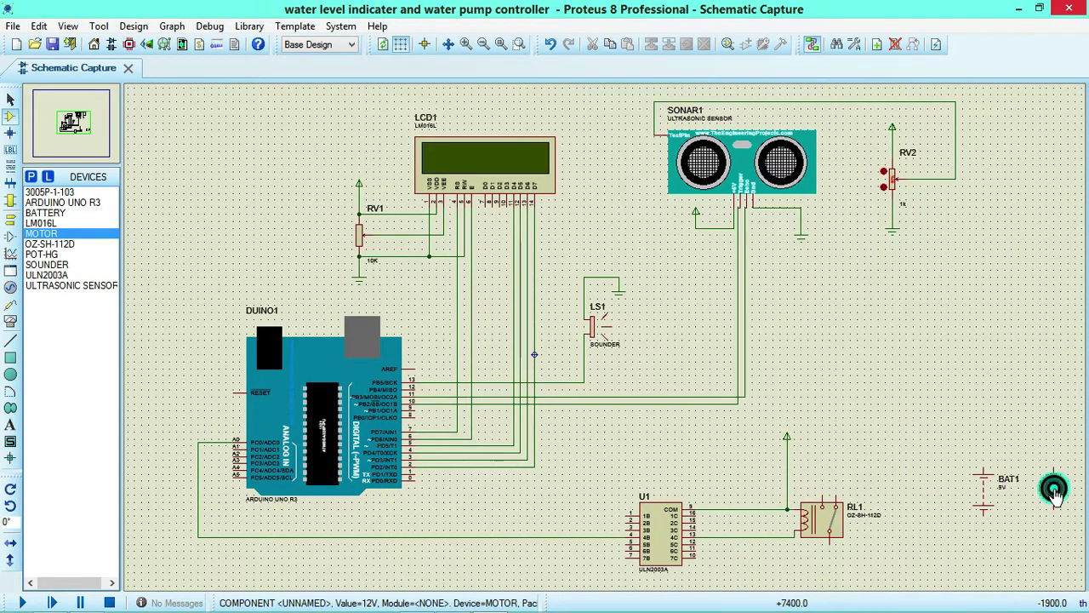
# - Wire BAT1's lower pin to the relay's common contact, the relay's NO contact to the motor's upper pin, and the motor's lower pin to BAT1's upper pin
pyautogui.click(985, 510)
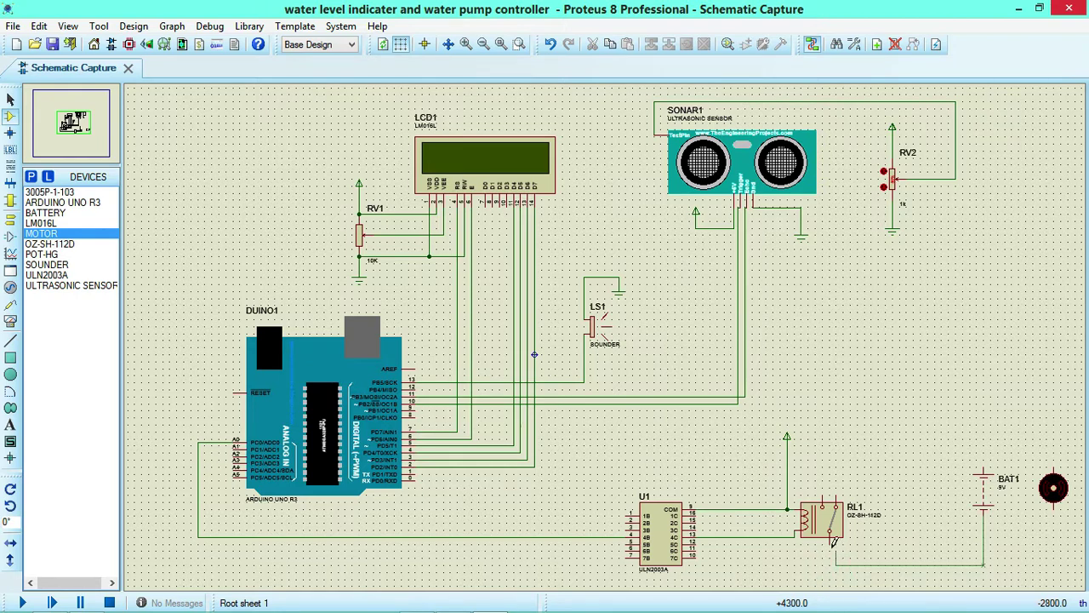
pyautogui.click(830, 538)
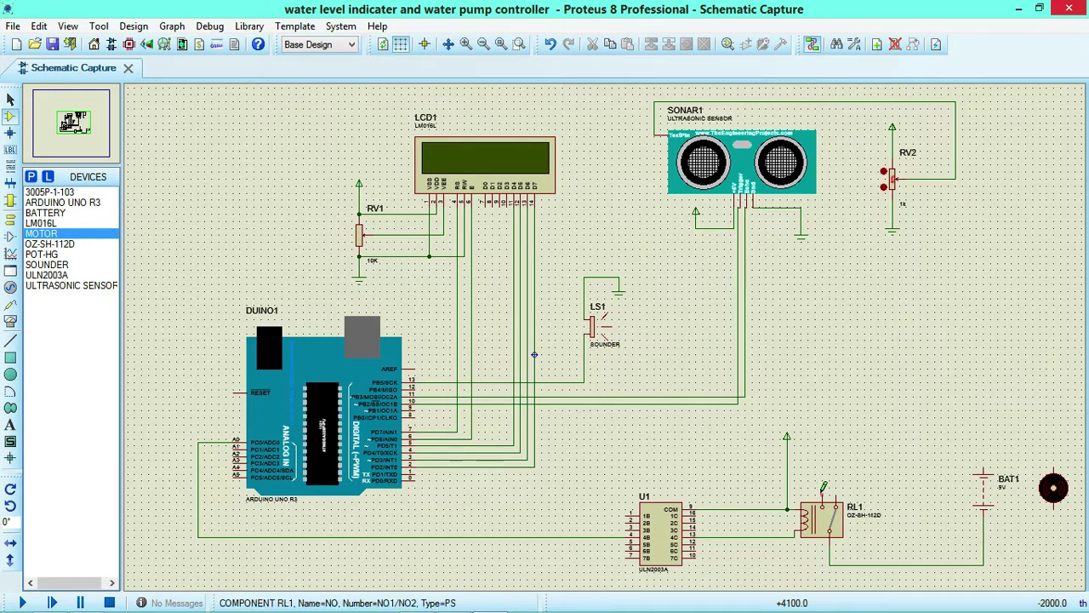
pyautogui.click(822, 491)
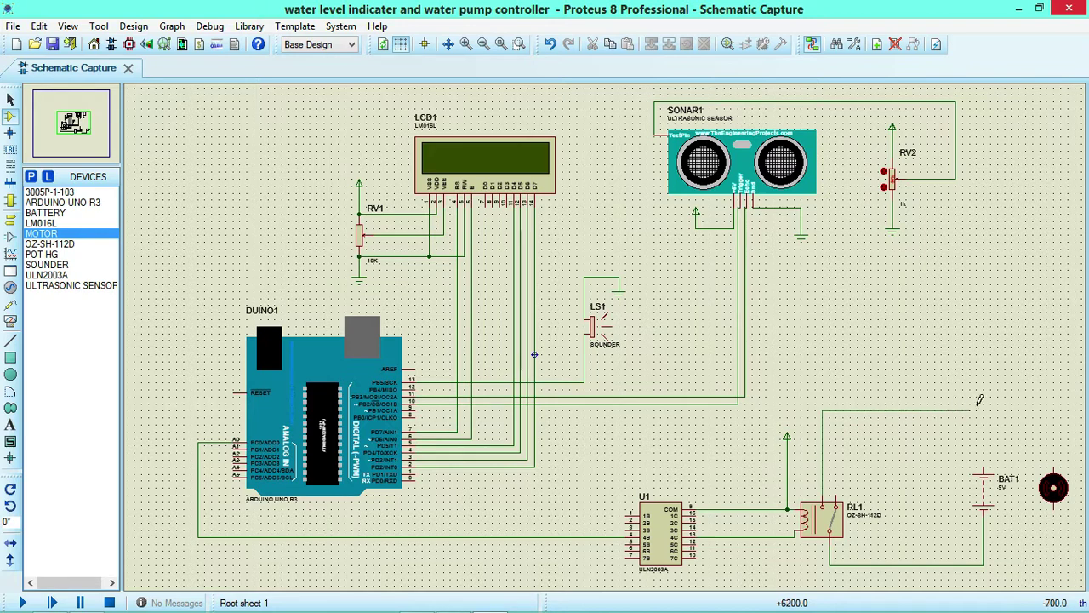
pyautogui.click(1041, 406)
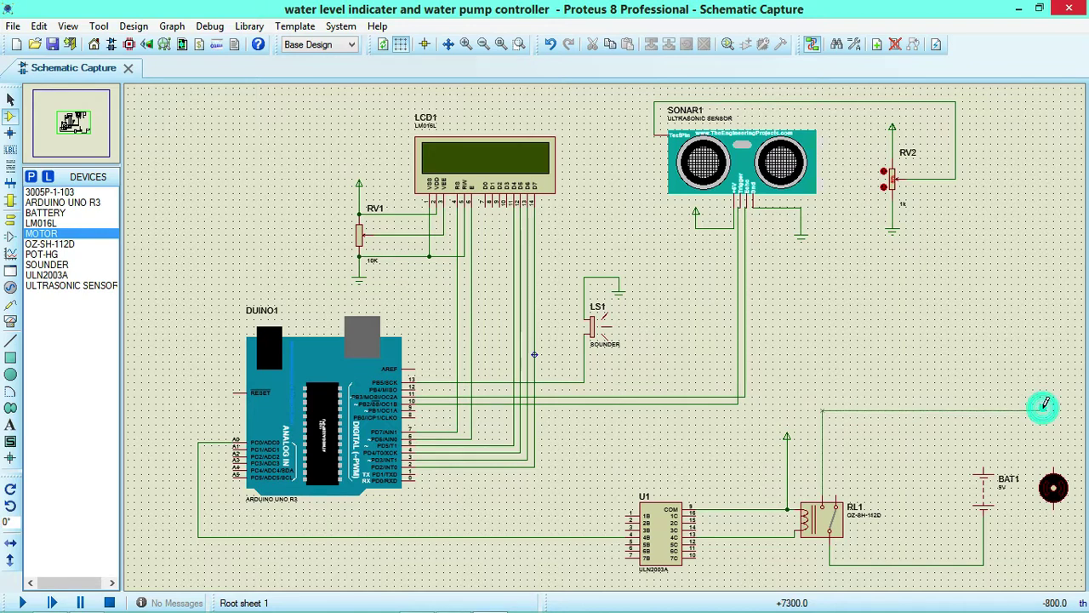
pyautogui.click(1053, 463)
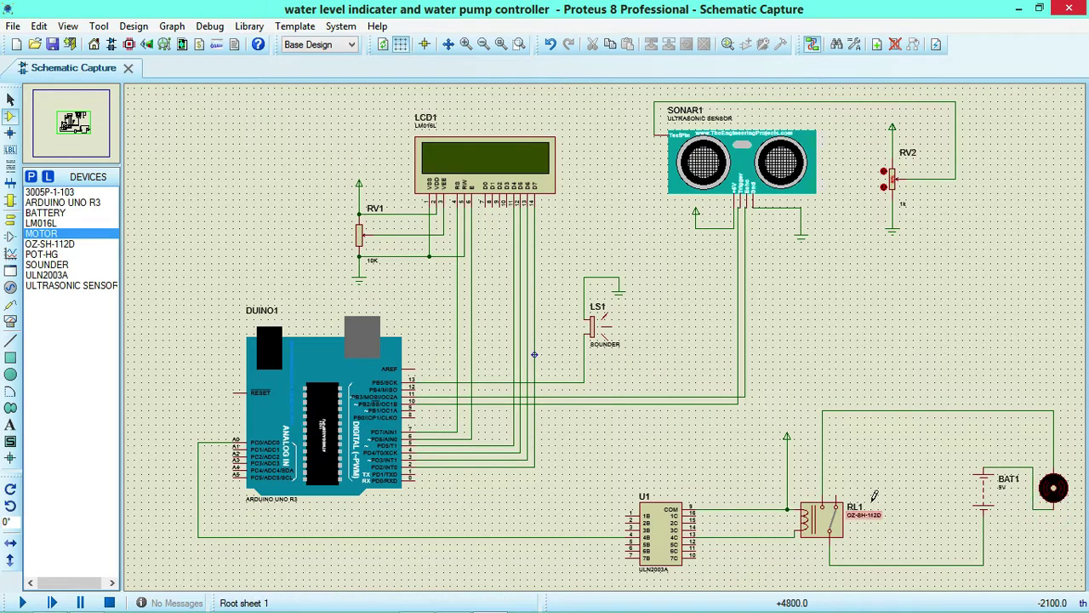
# - Label the POWER terminal feeding U1's COM pin and relay RL1 as +12
pyautogui.doubleClick(789, 445)
pyautogui.click(522, 180)
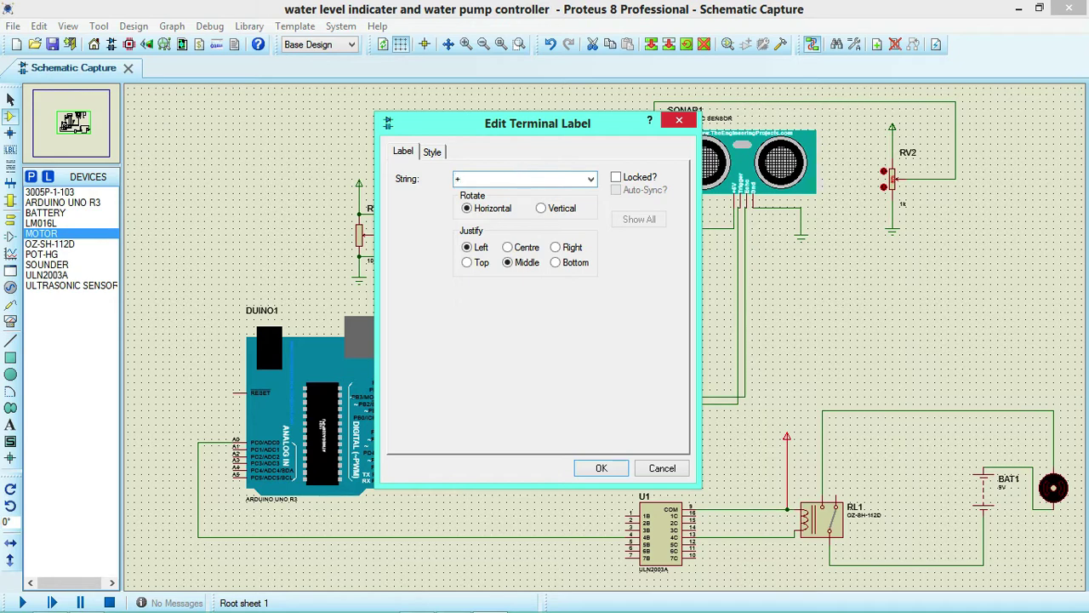
pyautogui.write('+12')
pyautogui.click(601, 468)
pyautogui.click(800, 385)
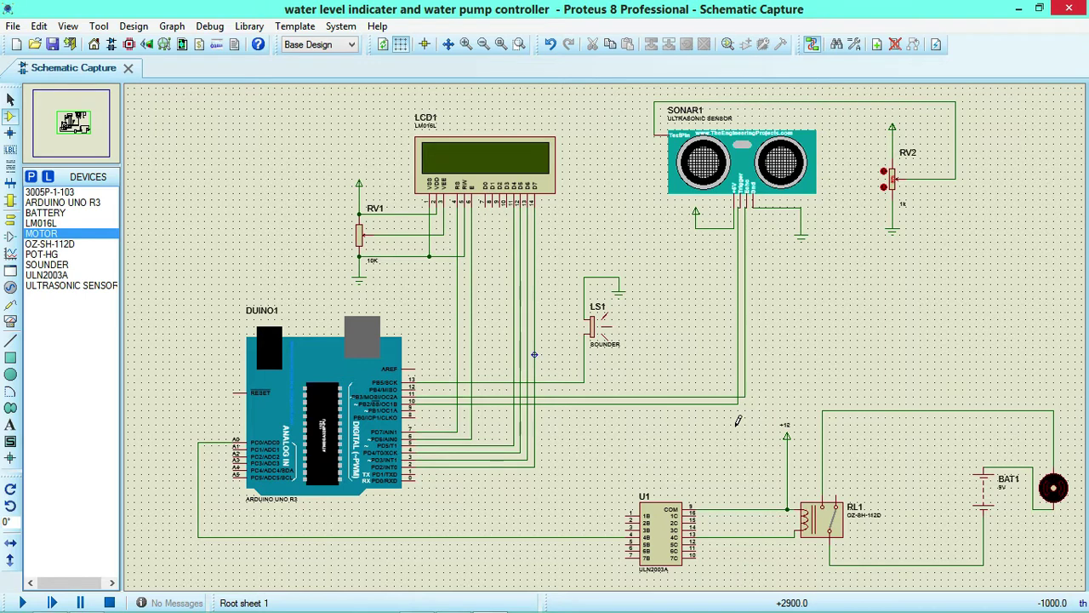
# - Check the motor's nominal voltage and set BAT1's value to 12V
pyautogui.doubleClick(1054, 487)
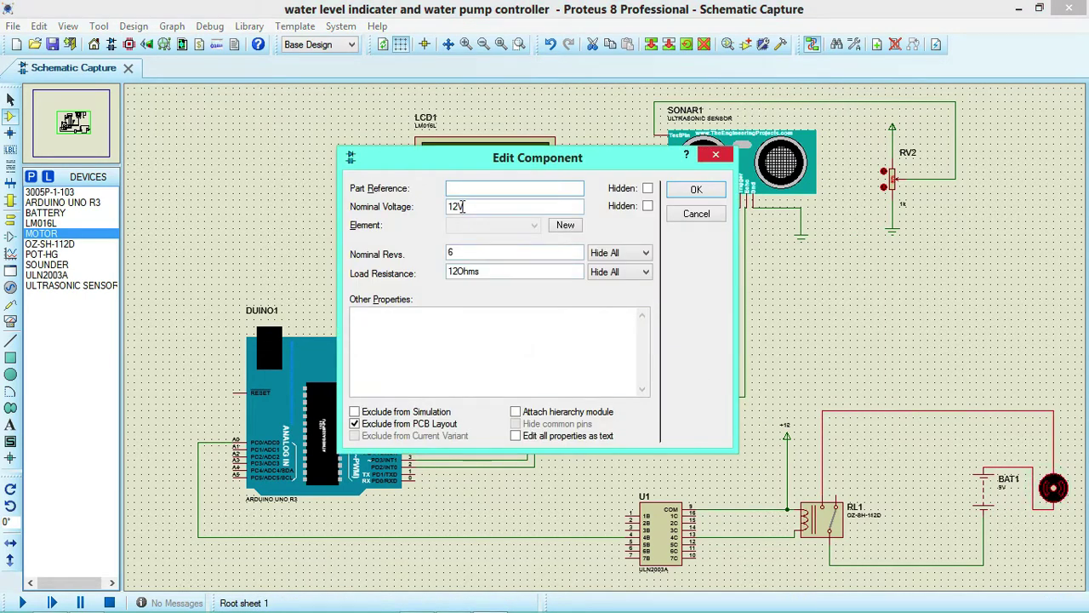
pyautogui.click(696, 190)
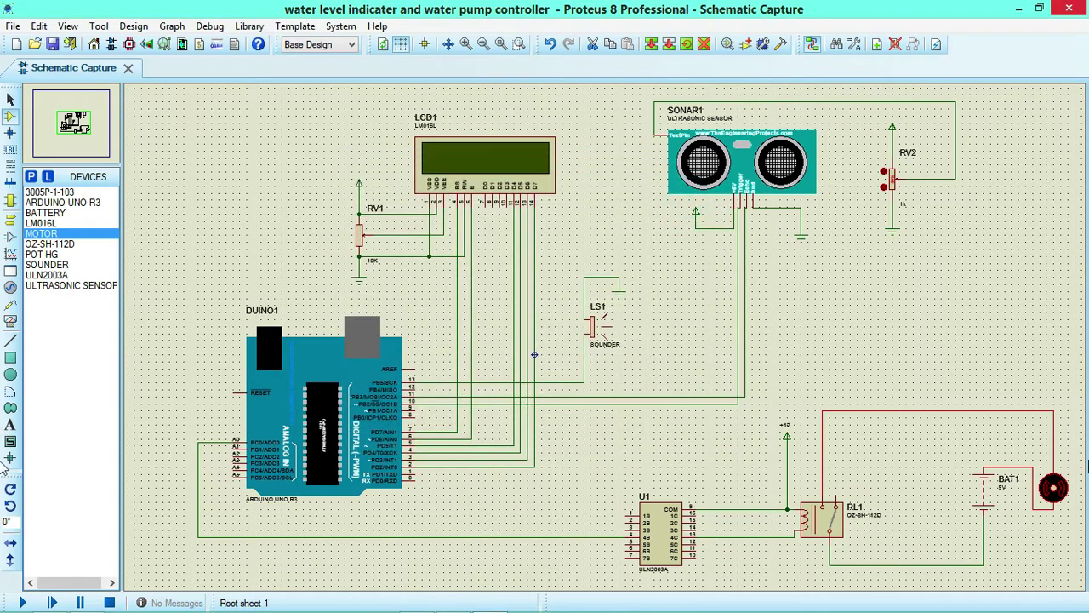
pyautogui.doubleClick(999, 497)
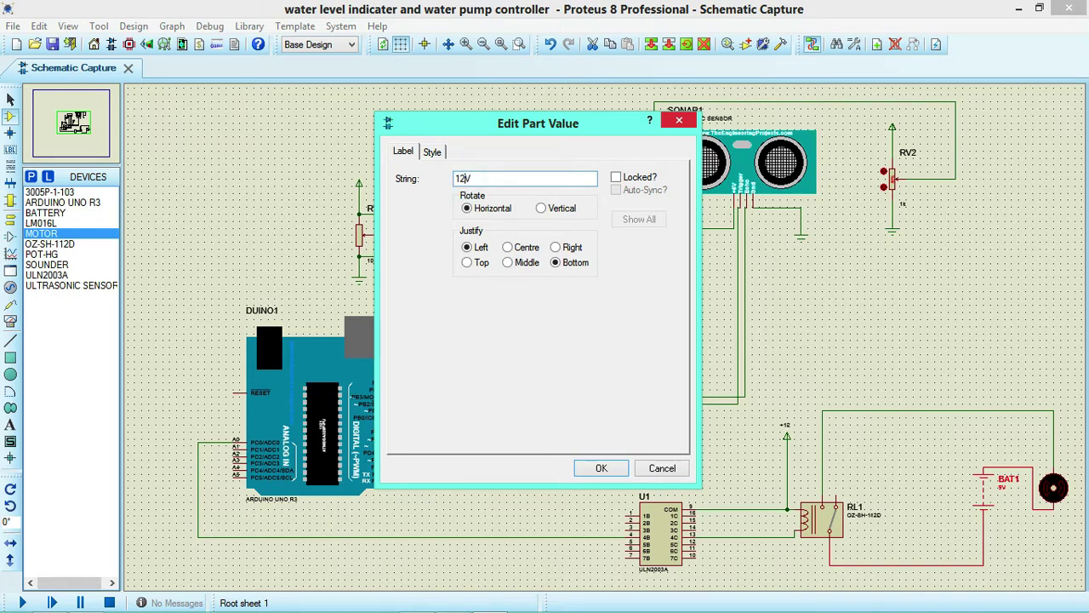
pyautogui.click(598, 469)
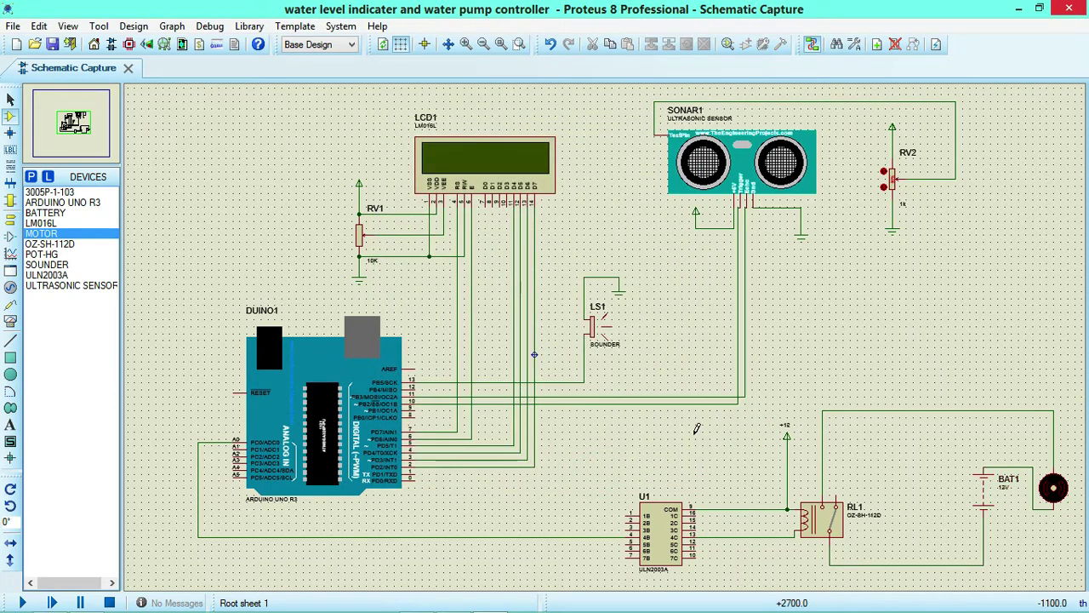